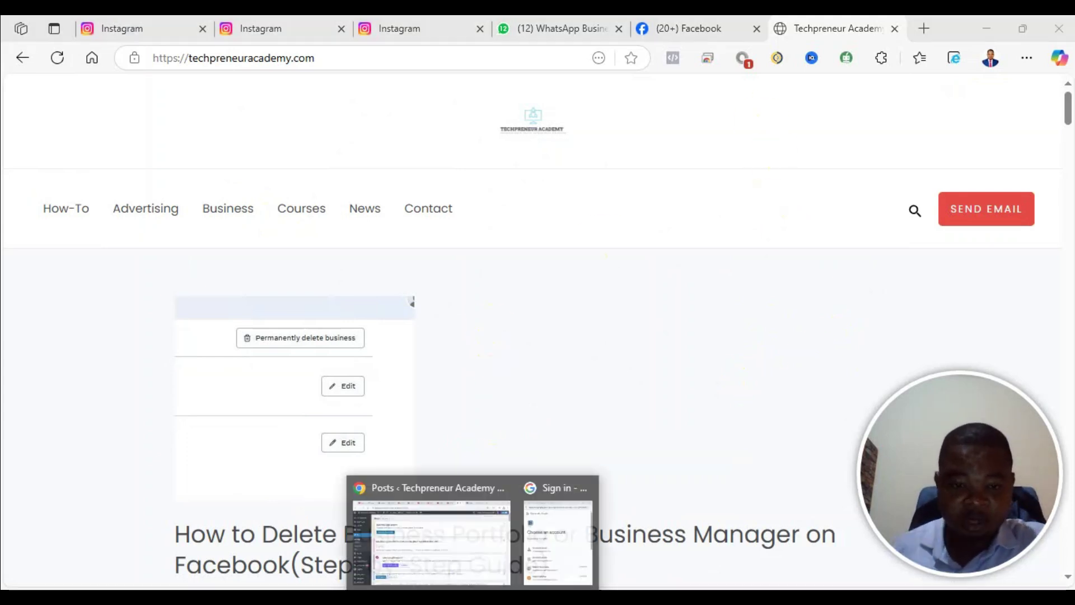
Examine the posts listed on the Techpreneur Academy home page, from the newest article to the Google Ads guide.
click(463, 529)
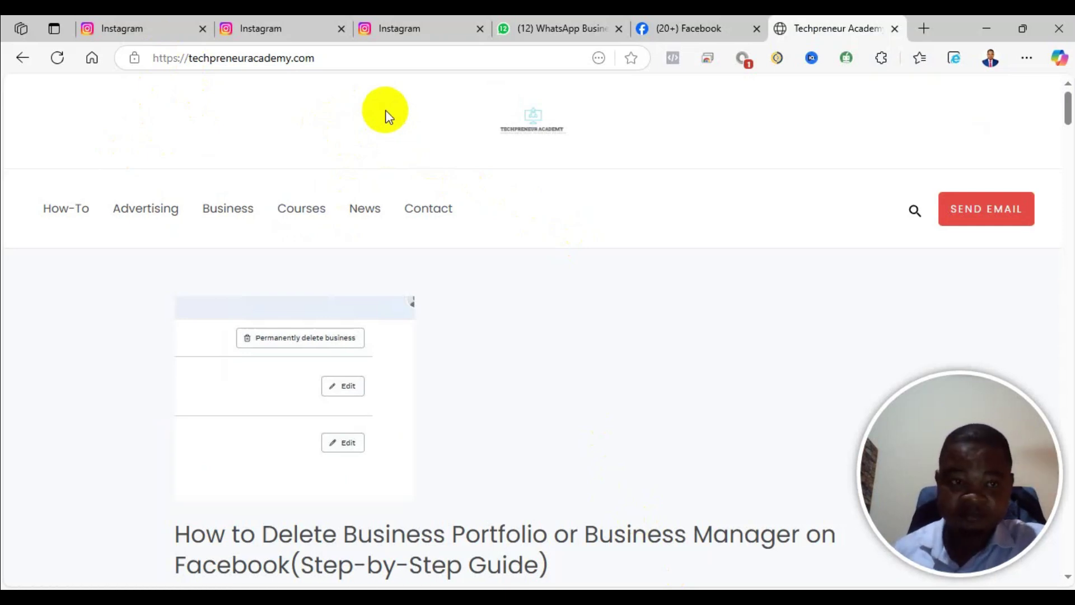
scroll(518, 201, down, 10)
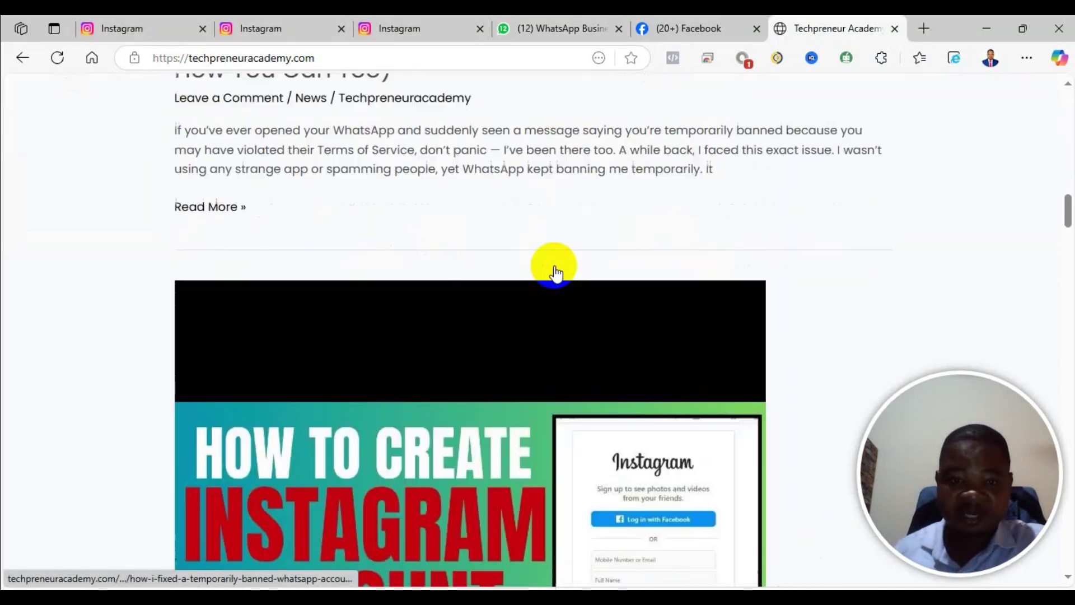
scroll(556, 273, down, 15)
scroll(560, 330, up, 8)
scroll(560, 335, up, 15)
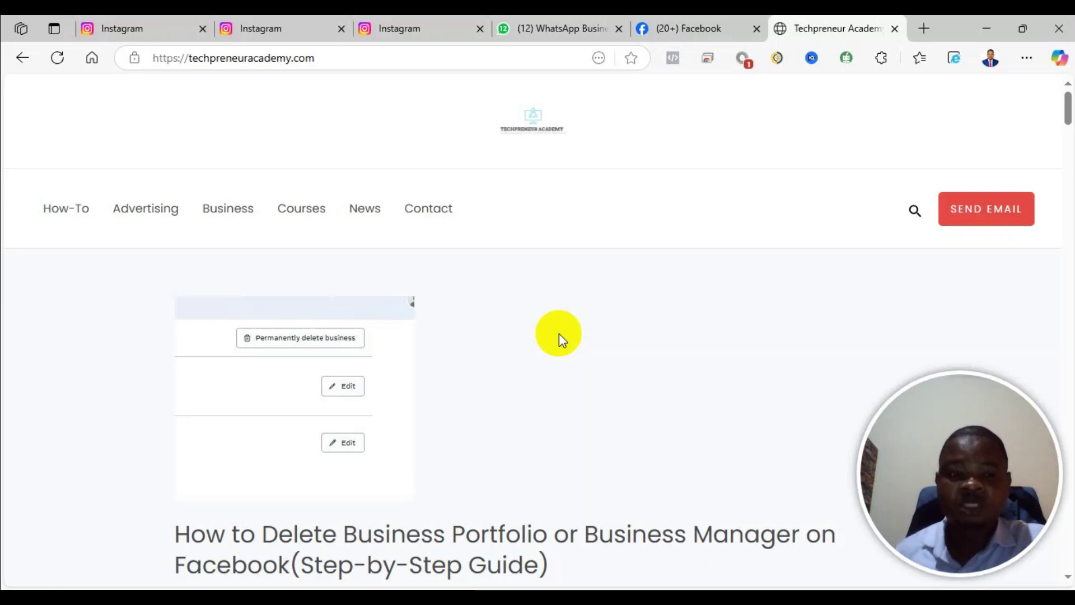
scroll(353, 267, down, 15)
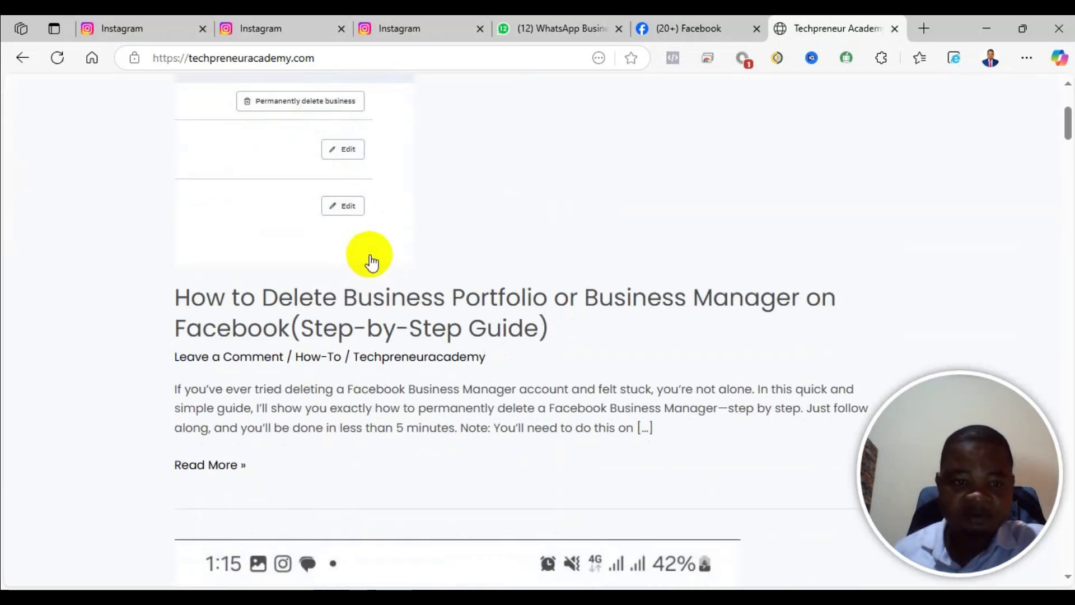
scroll(388, 290, up, 2)
scroll(482, 296, down, 20)
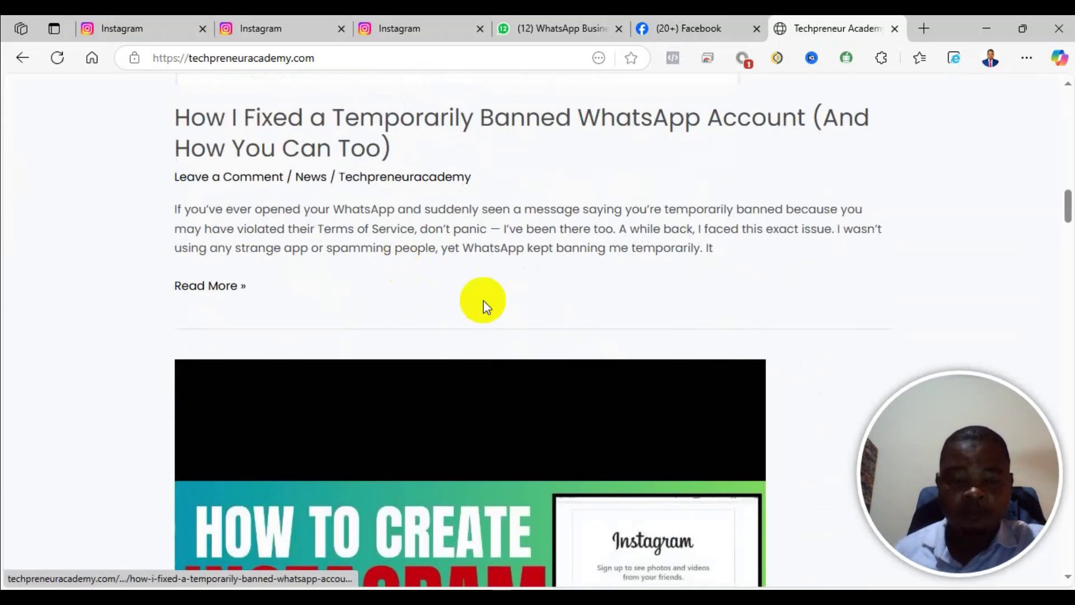
scroll(478, 302, down, 15)
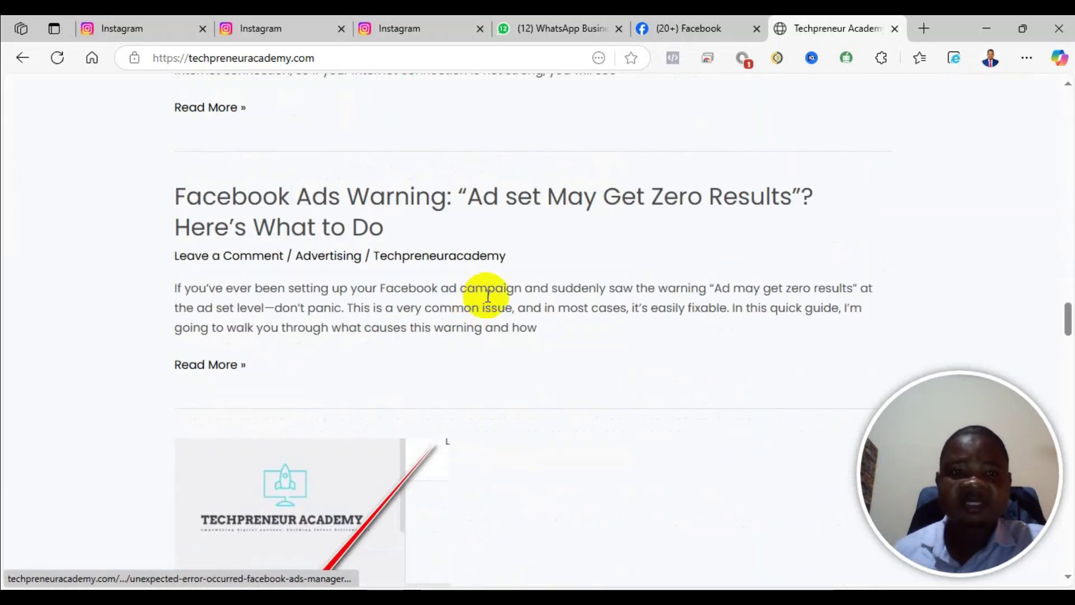
scroll(431, 289, down, 15)
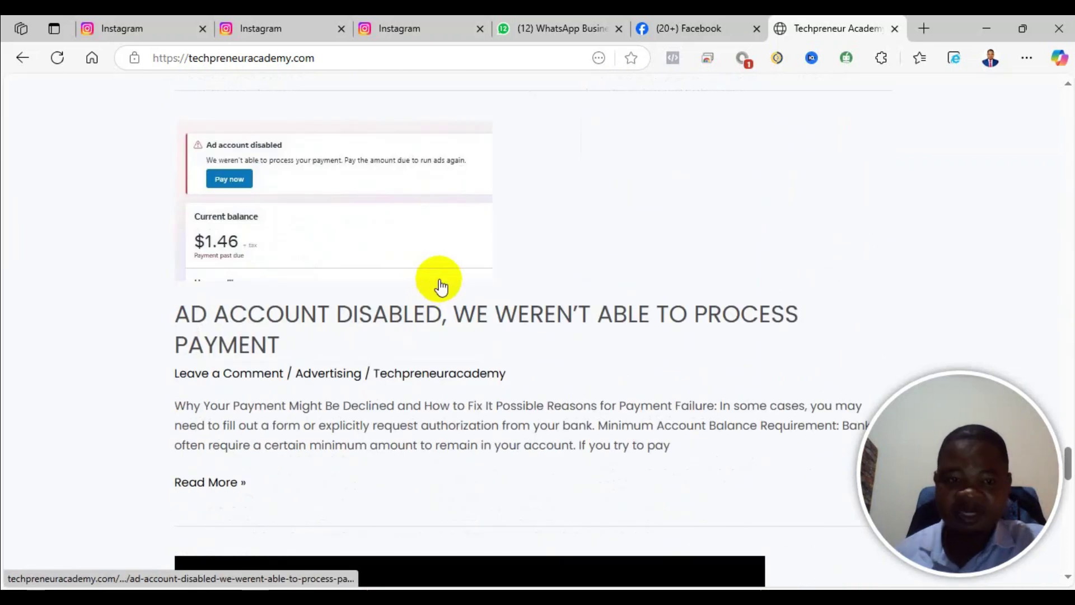
scroll(440, 286, down, 10)
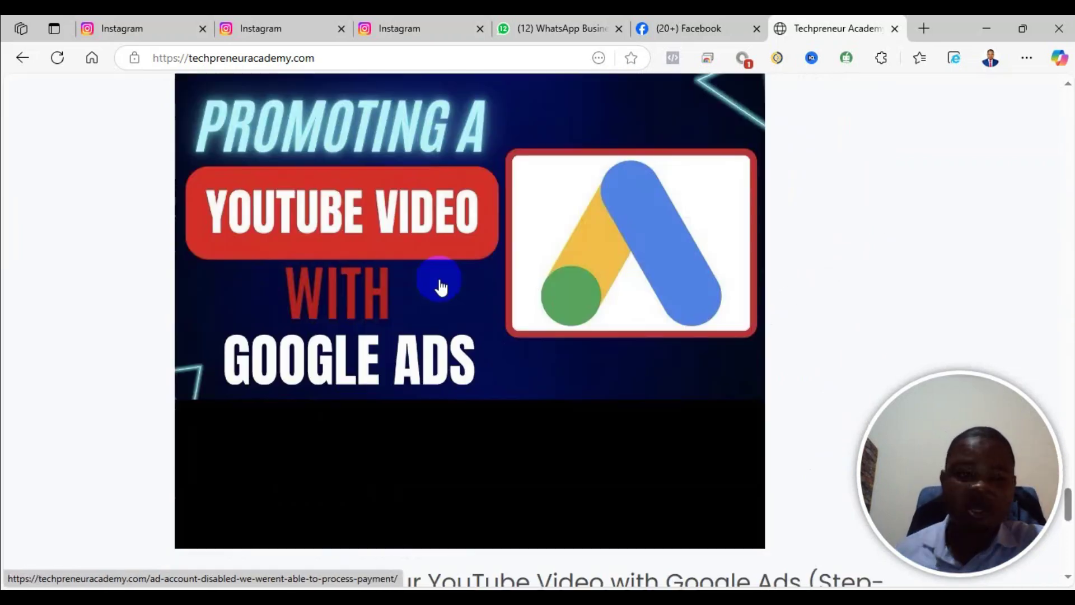
scroll(518, 312, up, 20)
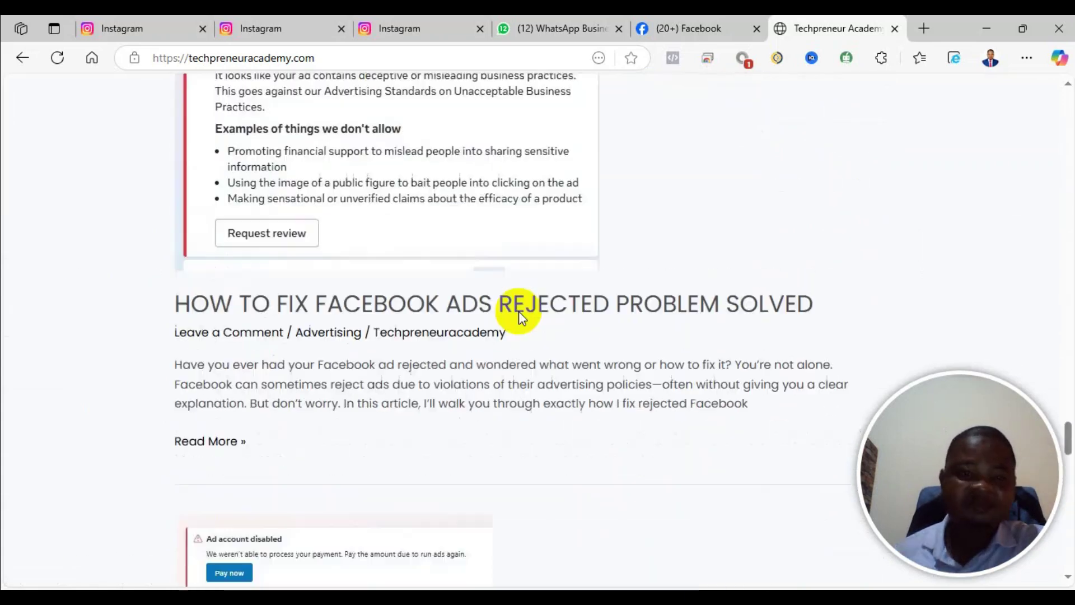
scroll(519, 311, up, 15)
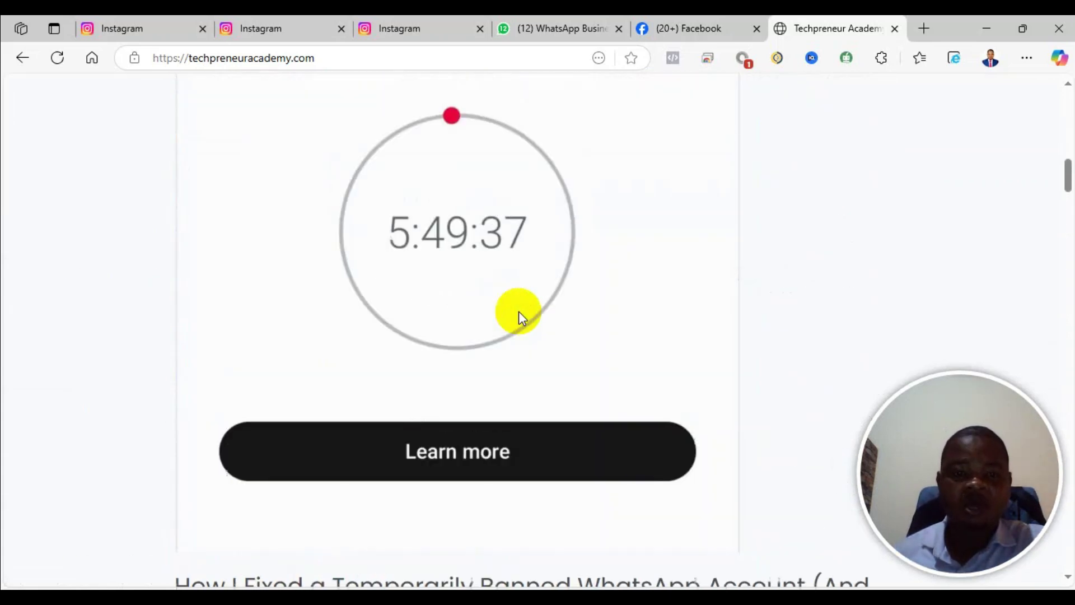
scroll(520, 318, up, 10)
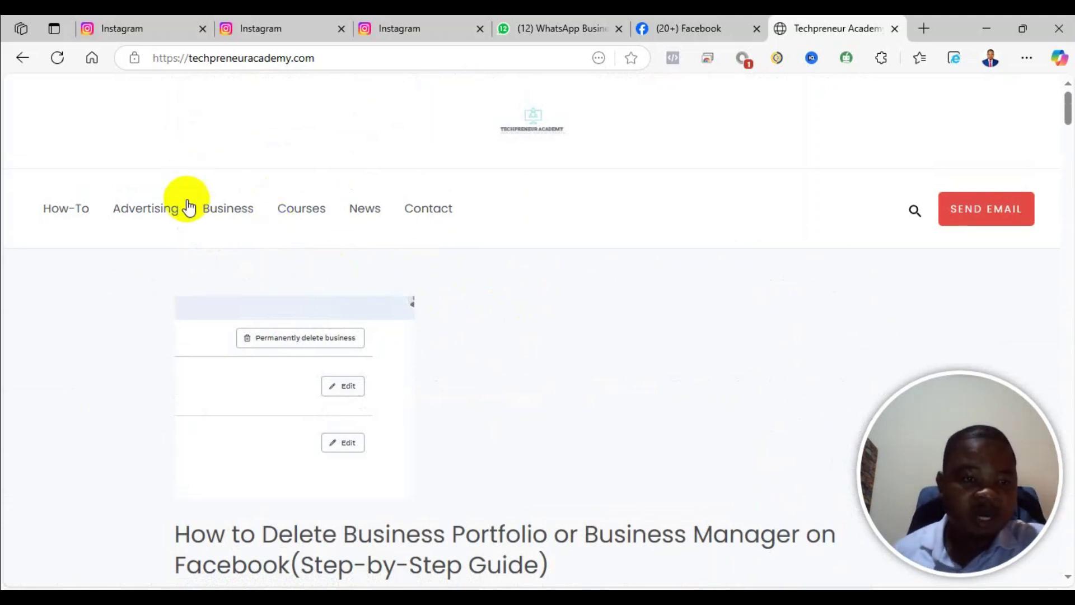
View the website's Advertising, Business and Courses category pages.
click(159, 216)
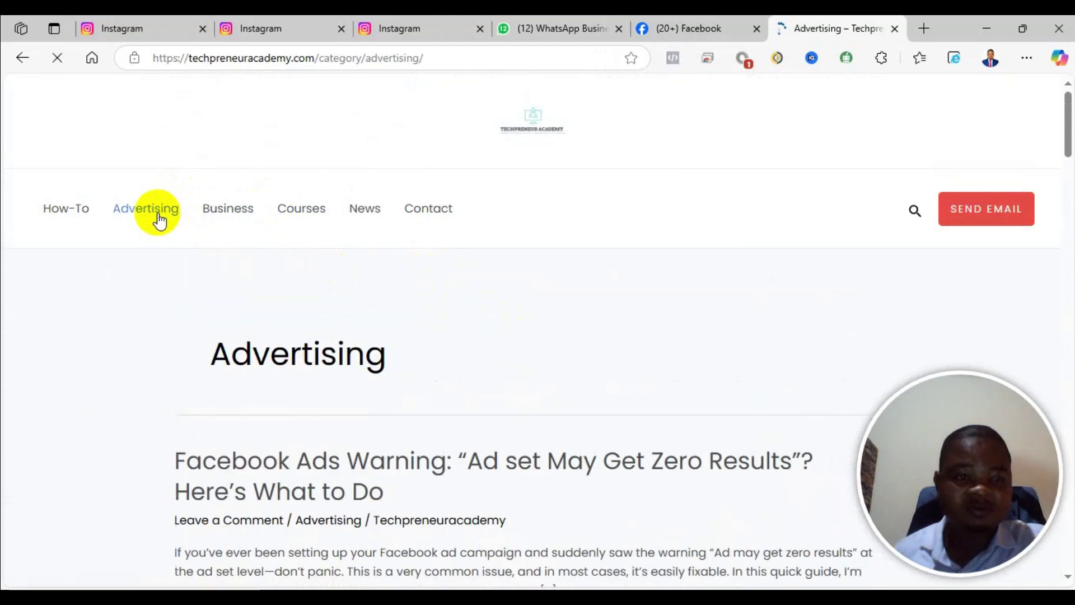
click(240, 210)
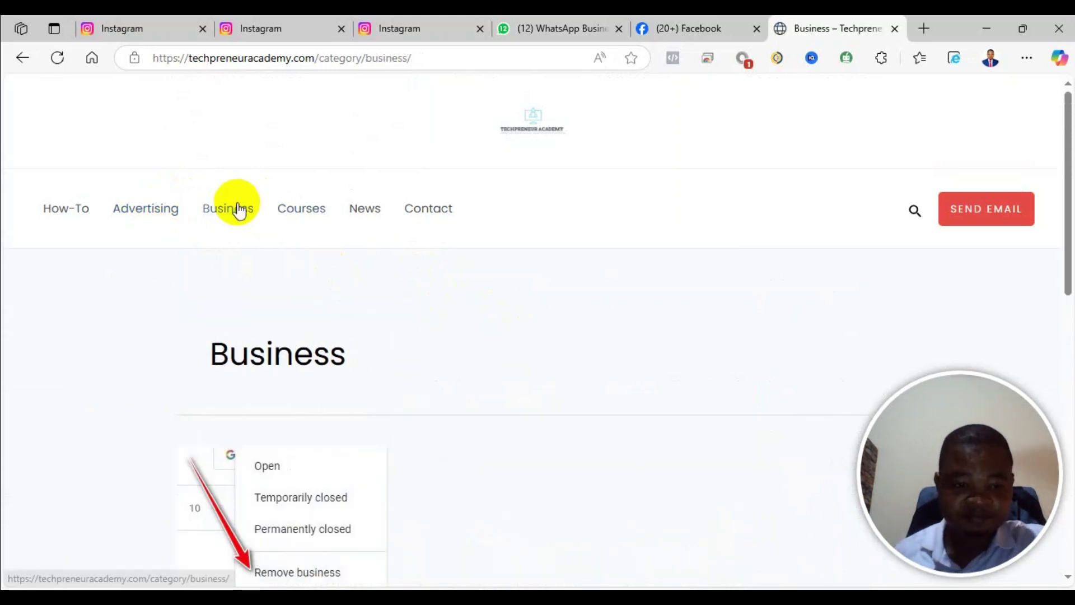
click(365, 212)
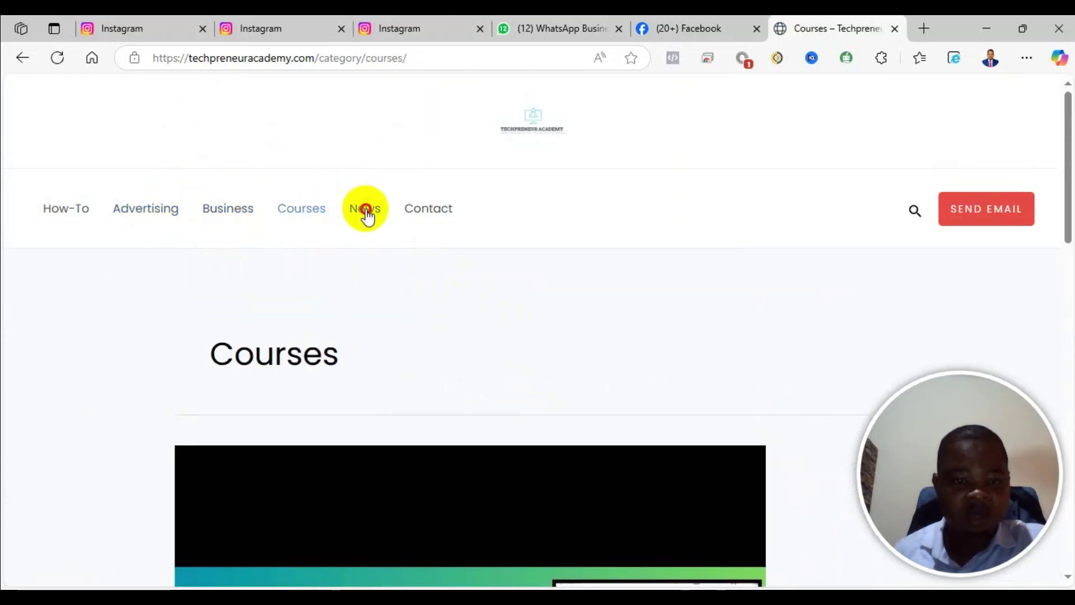
click(323, 208)
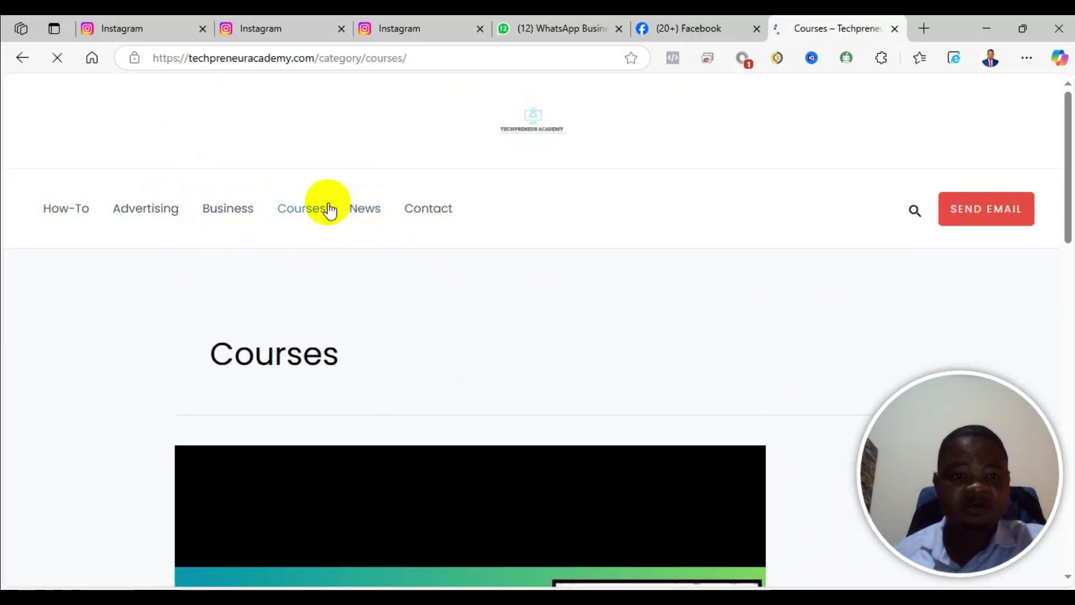
scroll(488, 274, down, 3)
scroll(489, 276, down, 5)
scroll(476, 246, up, 10)
Open the website's Contact page and examine its map, footer links and company info.
click(434, 222)
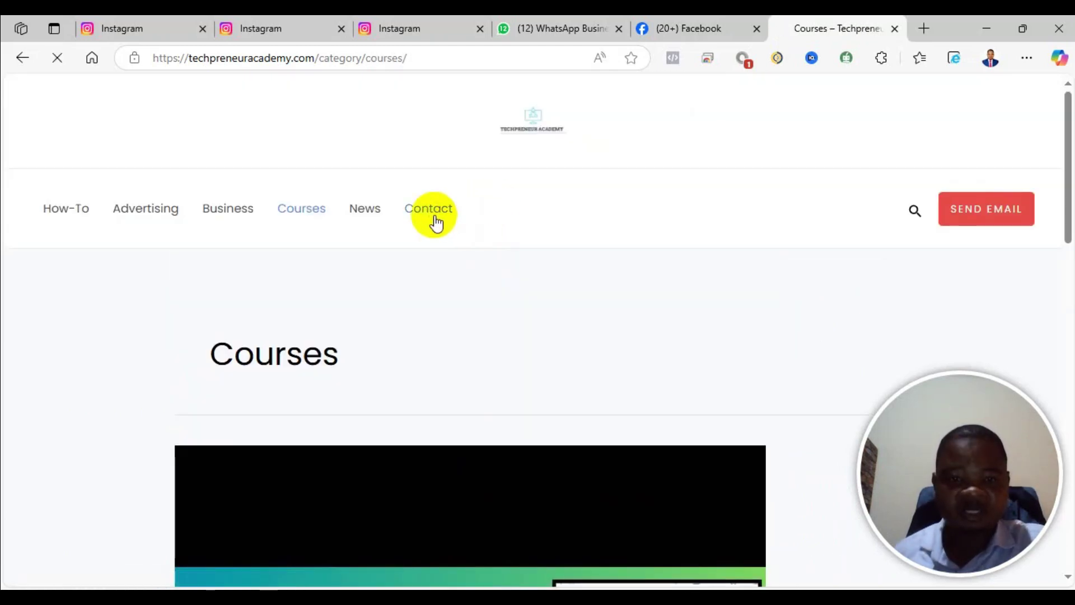
scroll(662, 267, down, 20)
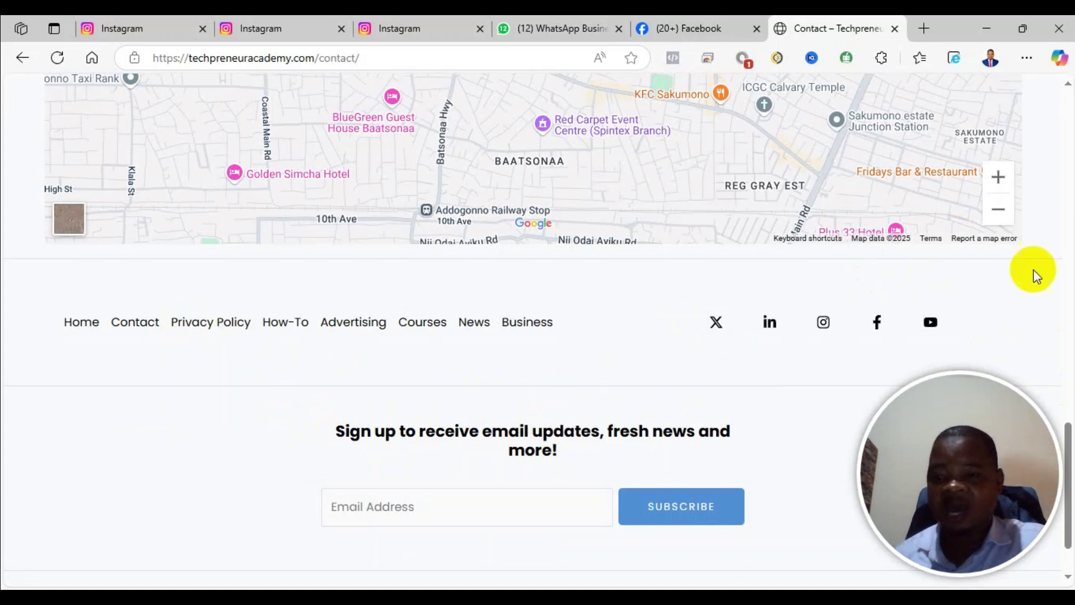
scroll(753, 300, up, 15)
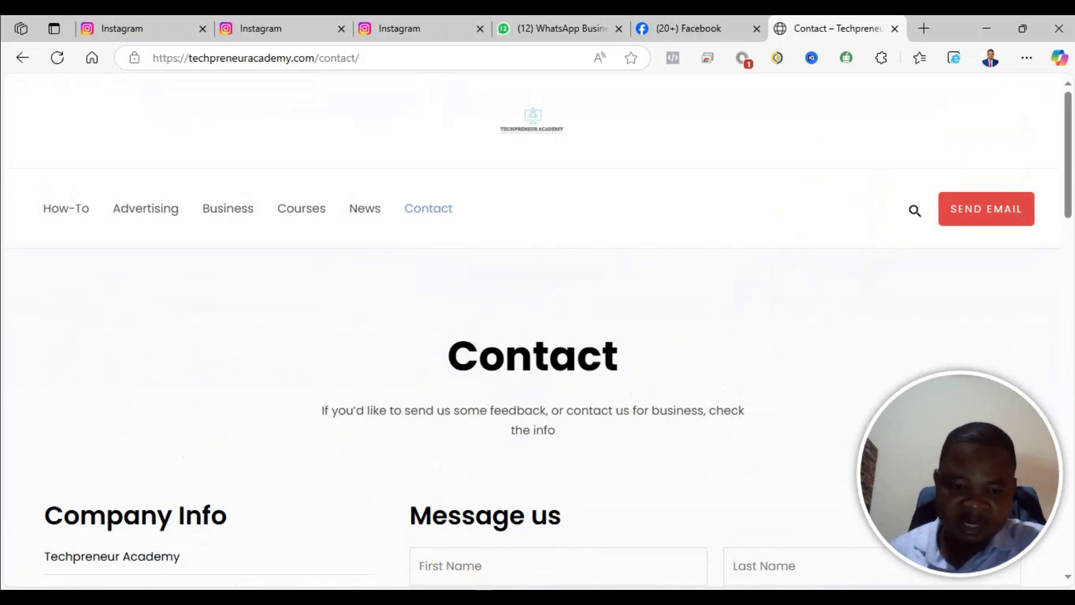
Switch to the Chrome window and view the tax info page of the open AdSense account.
click(395, 532)
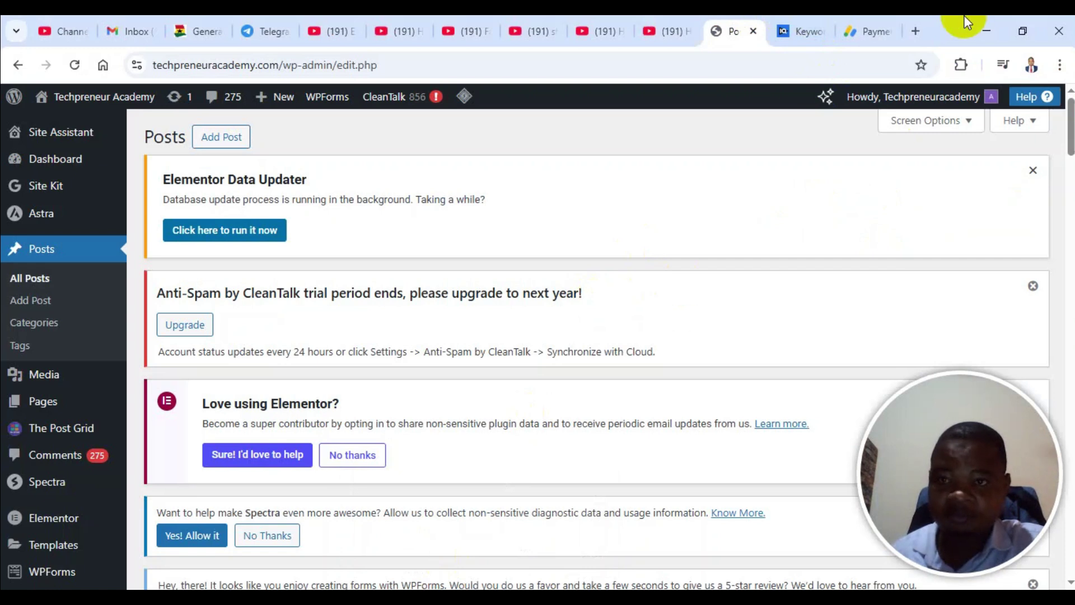
click(867, 31)
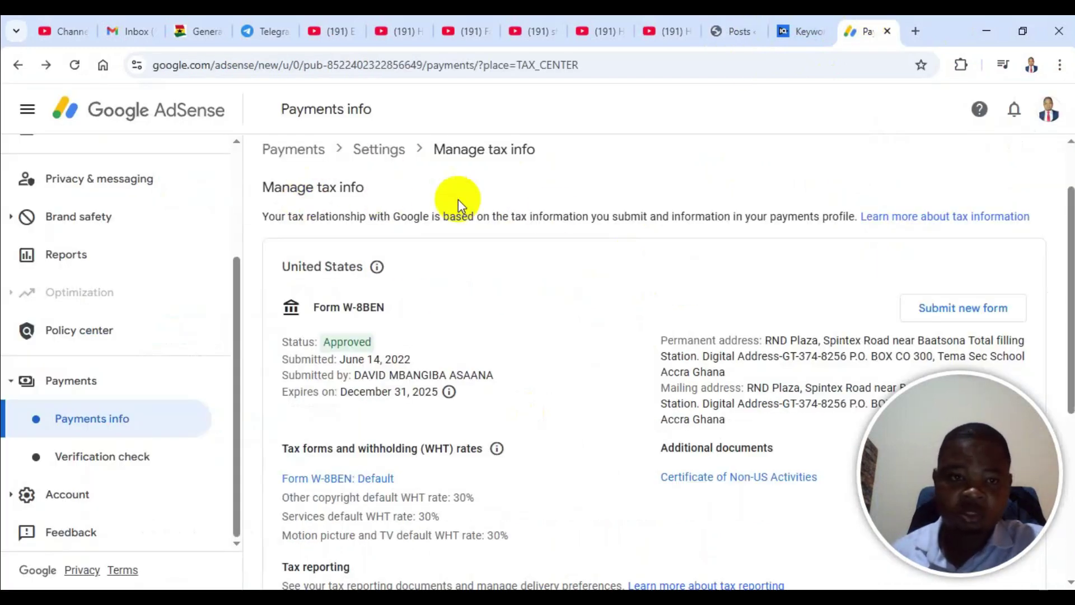
scroll(458, 199, up, 1)
Open a new browser tab and look through the full list of Google apps for AdSense.
click(917, 29)
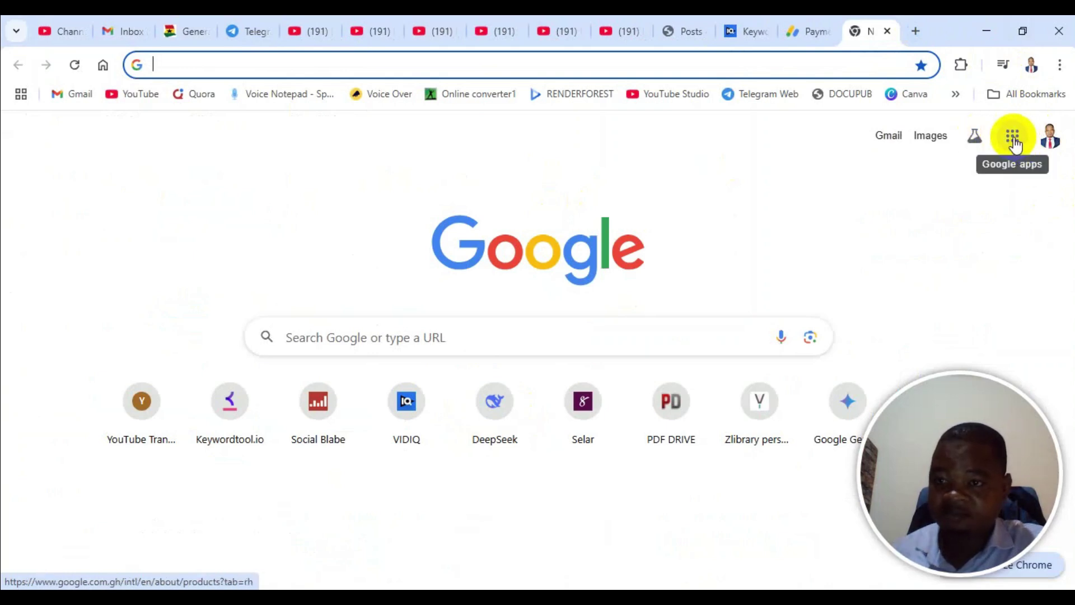
click(1013, 138)
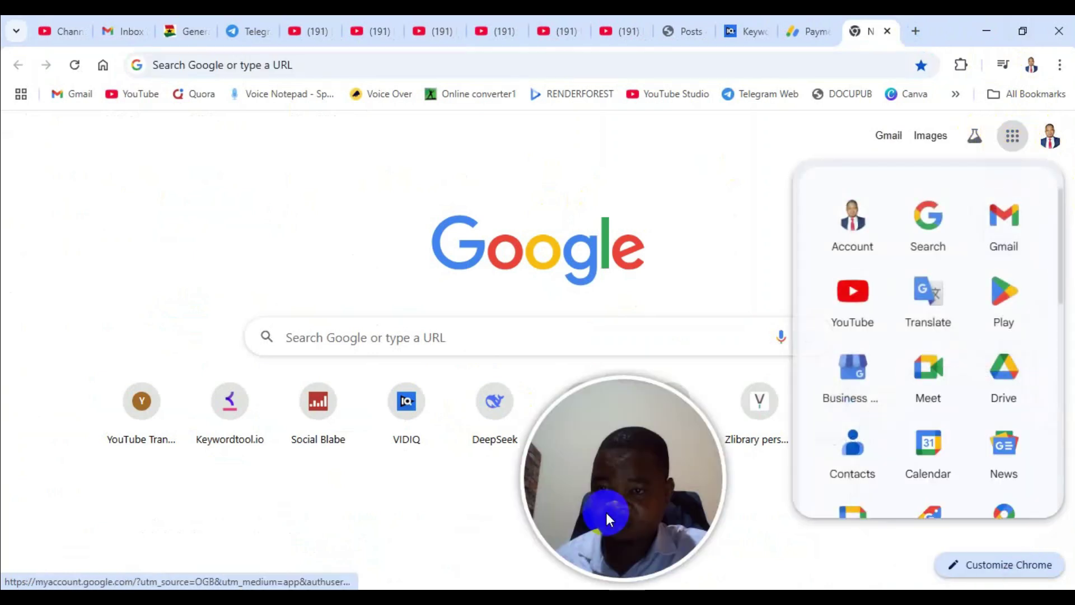
scroll(974, 291, down, 4)
scroll(895, 336, down, 5)
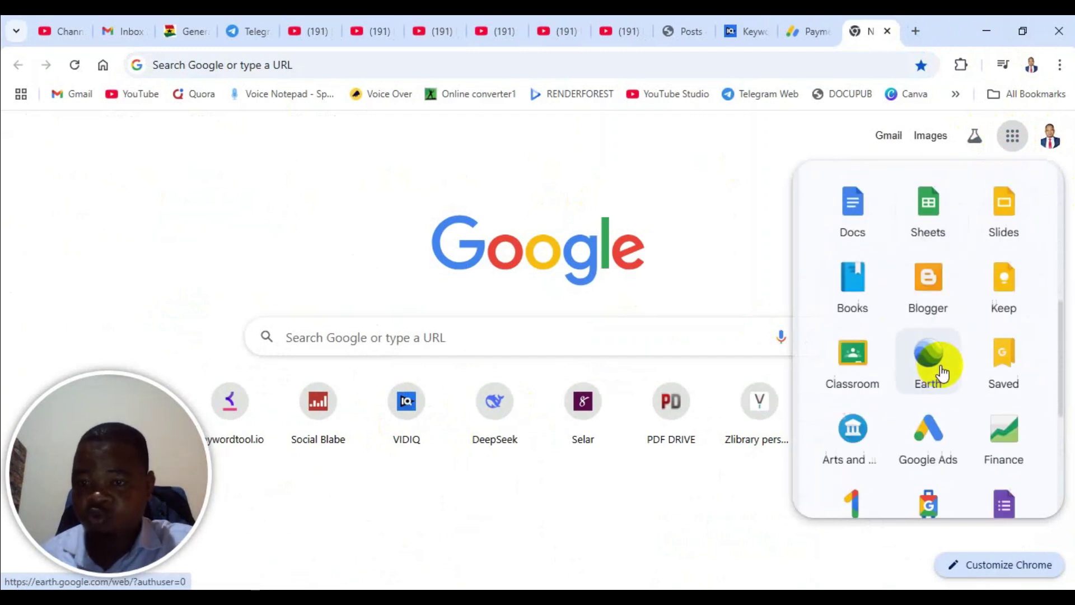
scroll(937, 386, down, 1)
scroll(931, 392, down, 4)
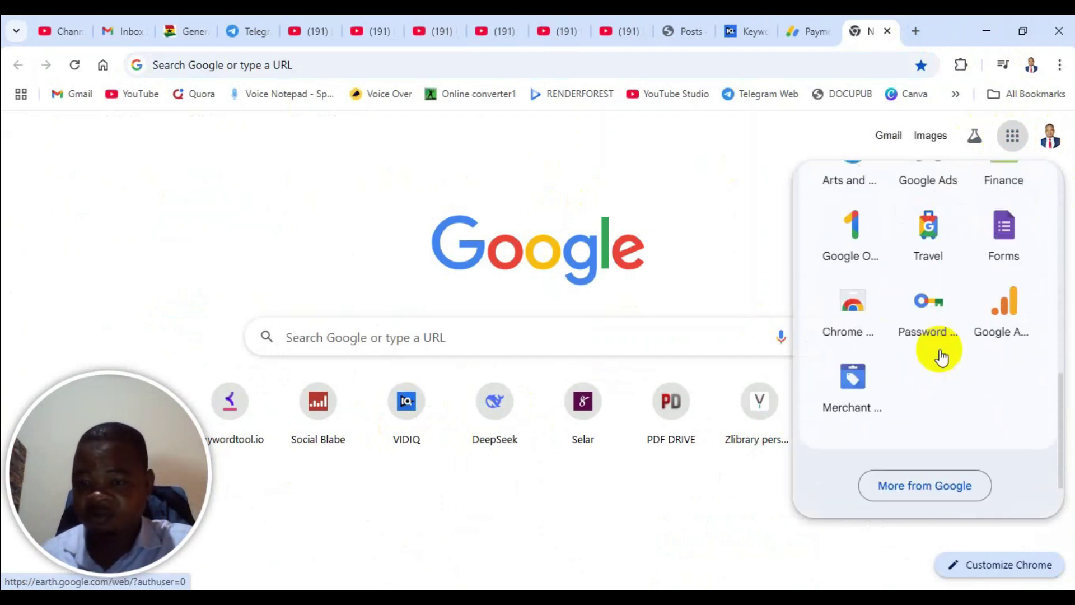
scroll(936, 273, up, 9)
scroll(936, 276, up, 5)
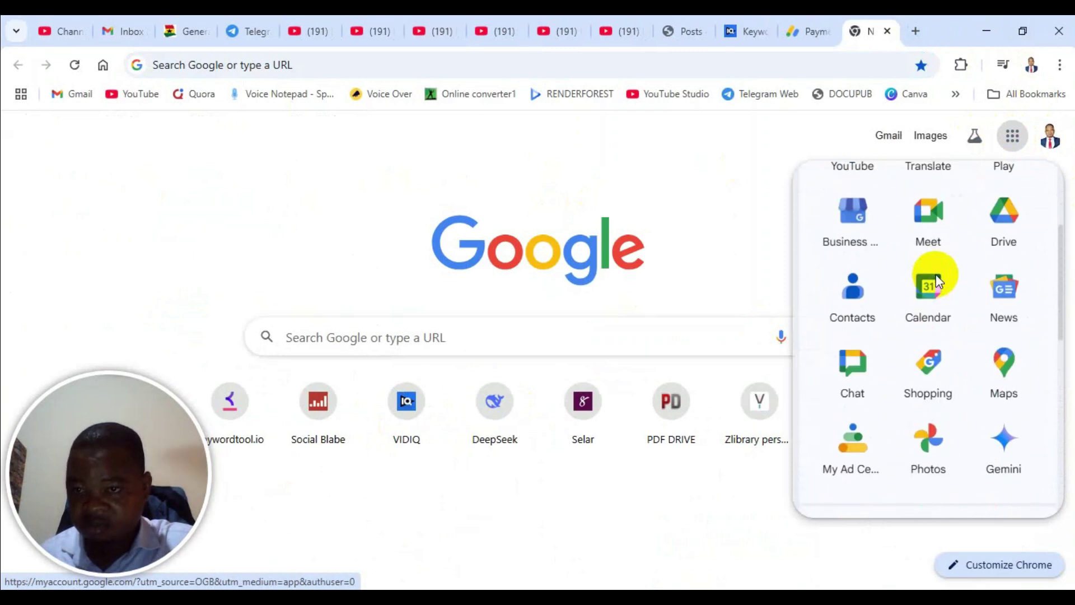
scroll(936, 275, down, 9)
scroll(936, 273, down, 4)
scroll(935, 274, up, 4)
scroll(935, 274, down, 4)
scroll(935, 274, down, 2)
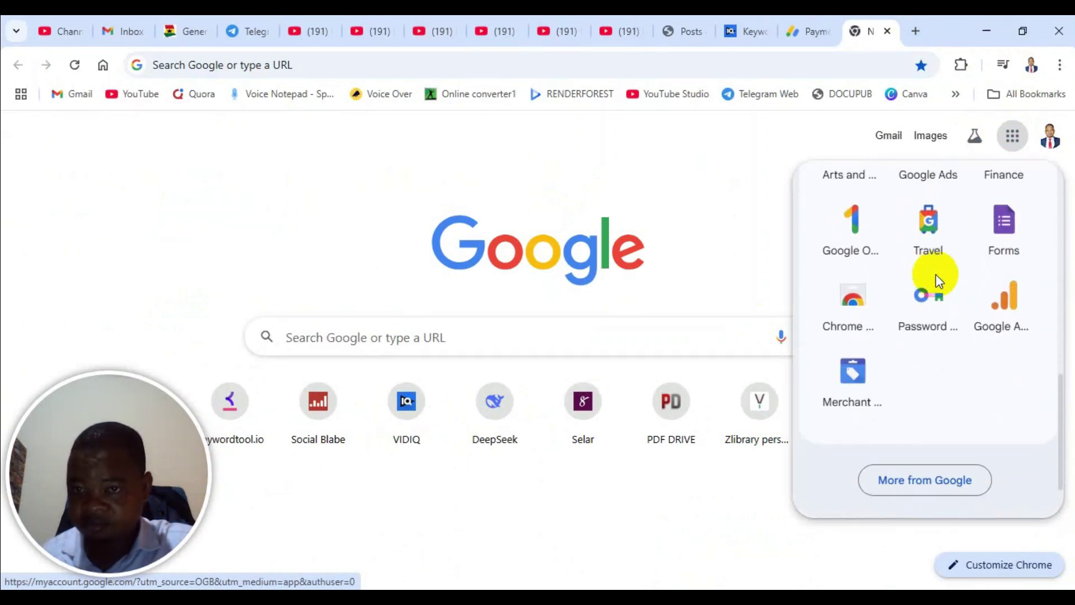
click(784, 188)
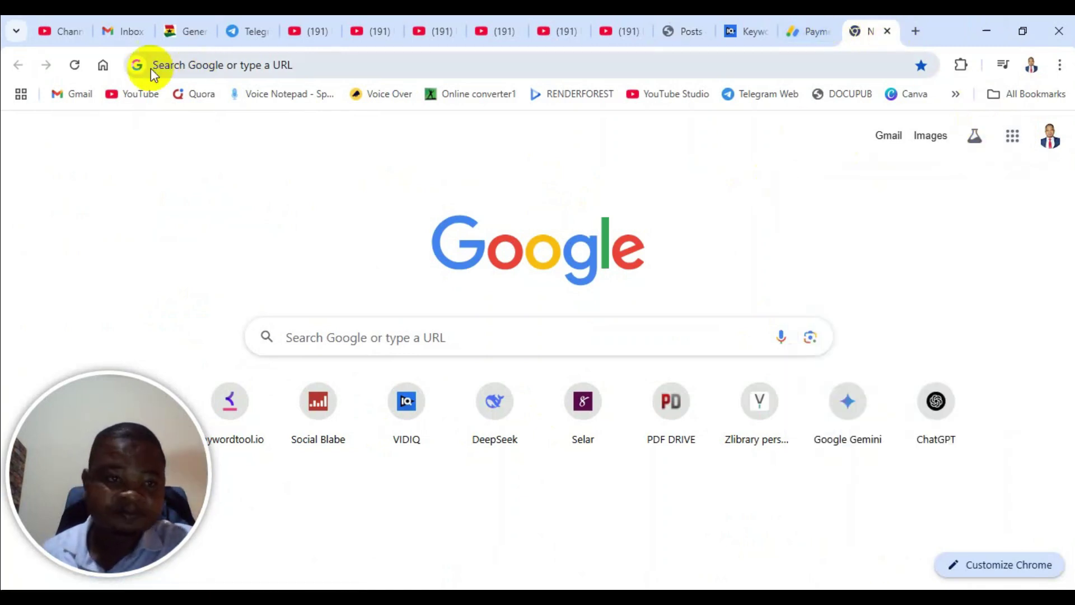
Search Google for "google adsense" in the new tab.
click(821, 25)
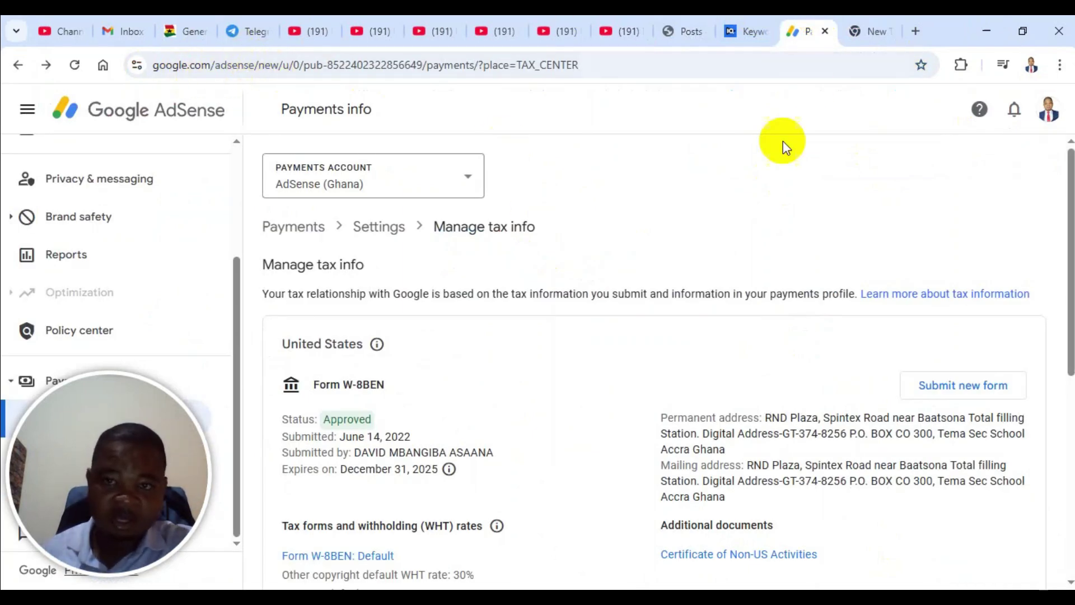
click(881, 30)
click(591, 66)
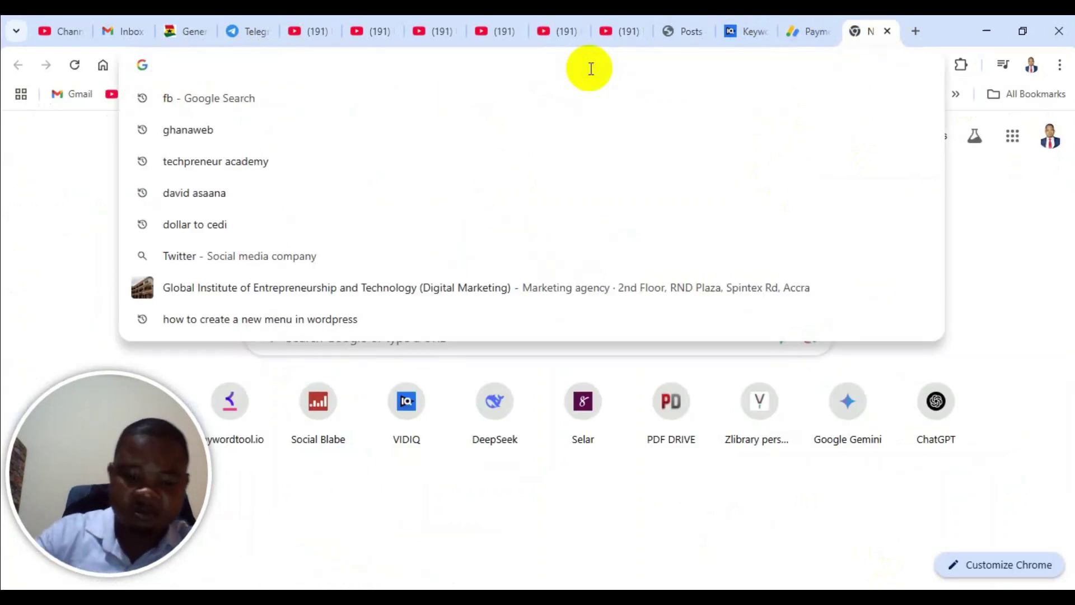
text(g)
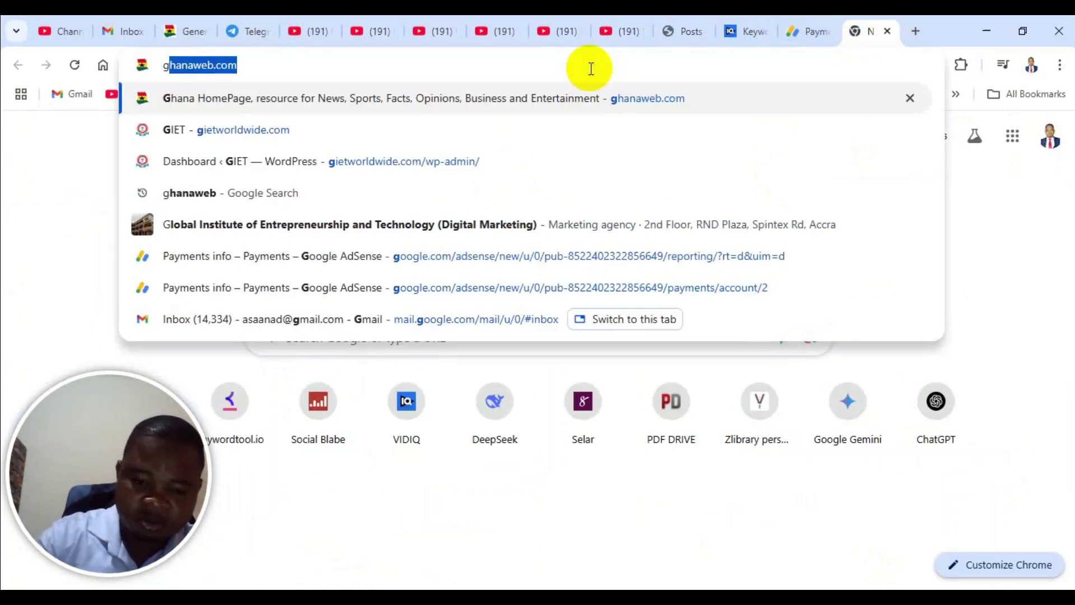
text(oogl)
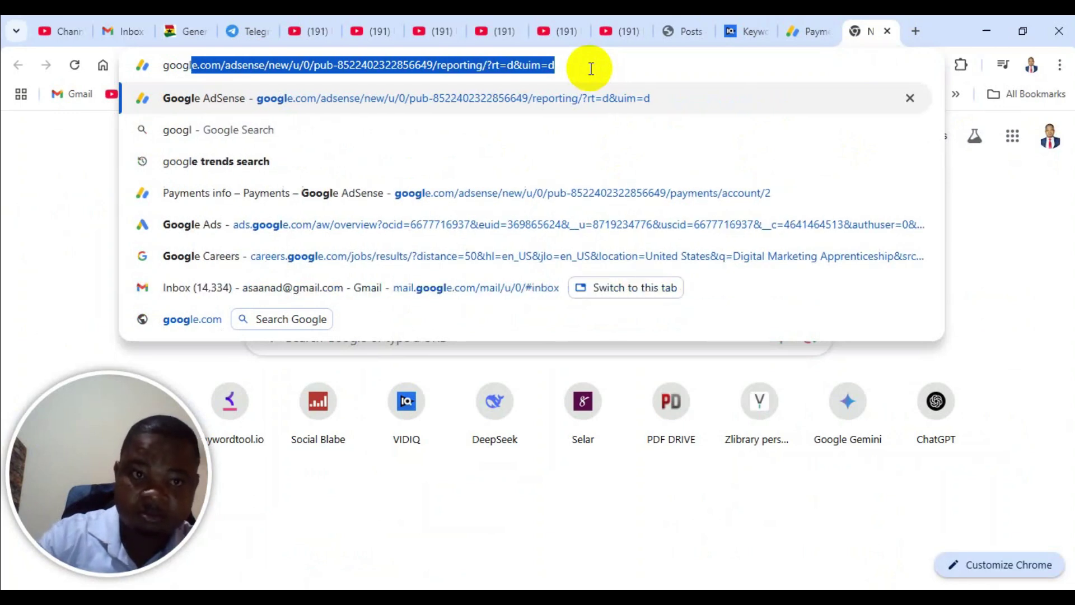
text(e ad)
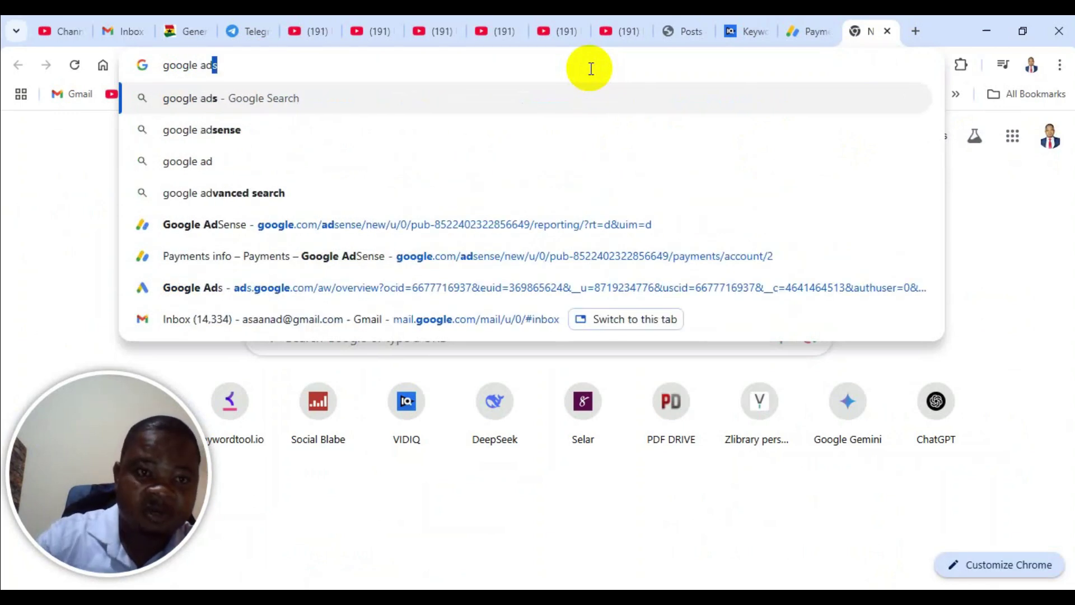
click(295, 129)
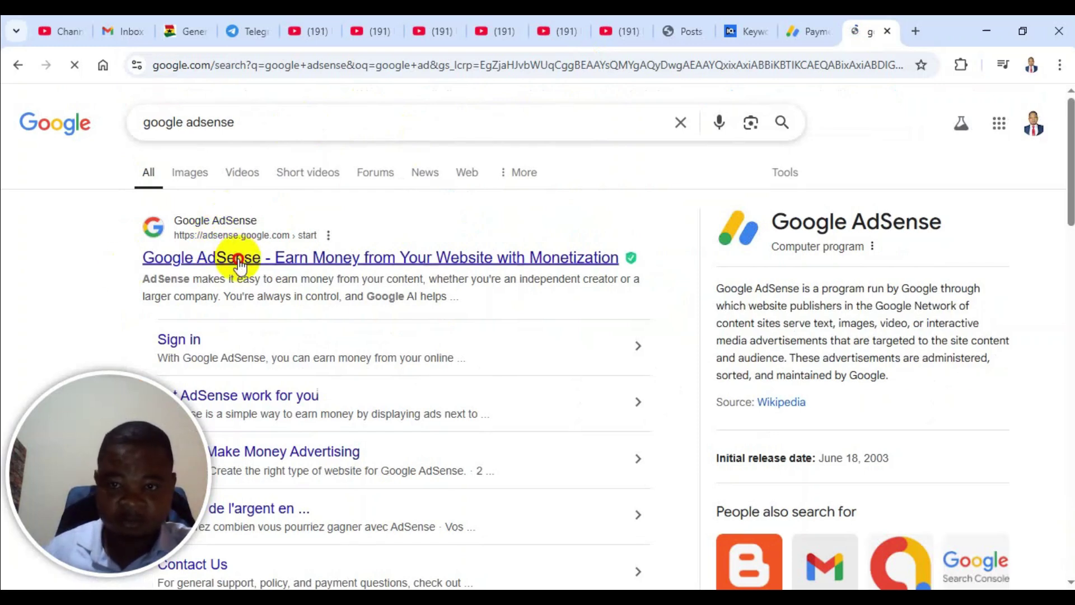
Open the official Google AdSense site from the search results and sign in to the existing account.
click(237, 258)
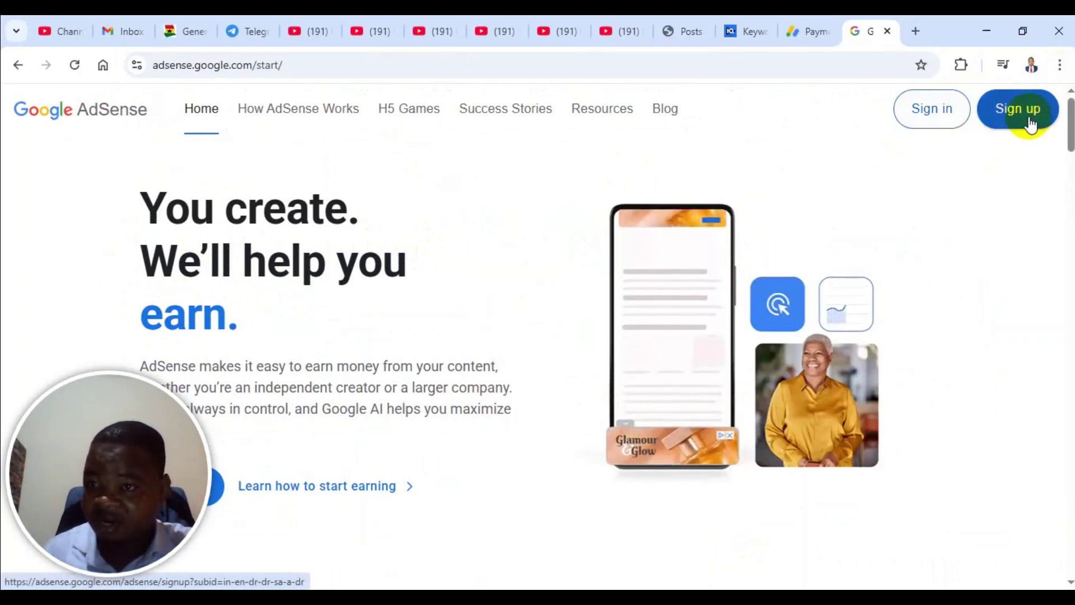
click(933, 118)
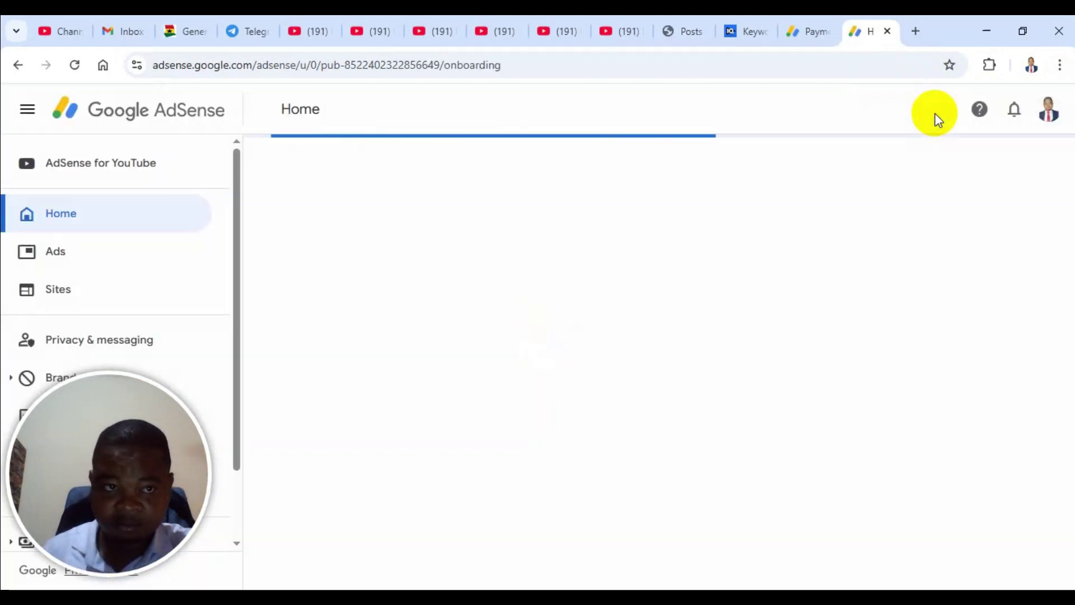
drag(72, 439, 955, 381)
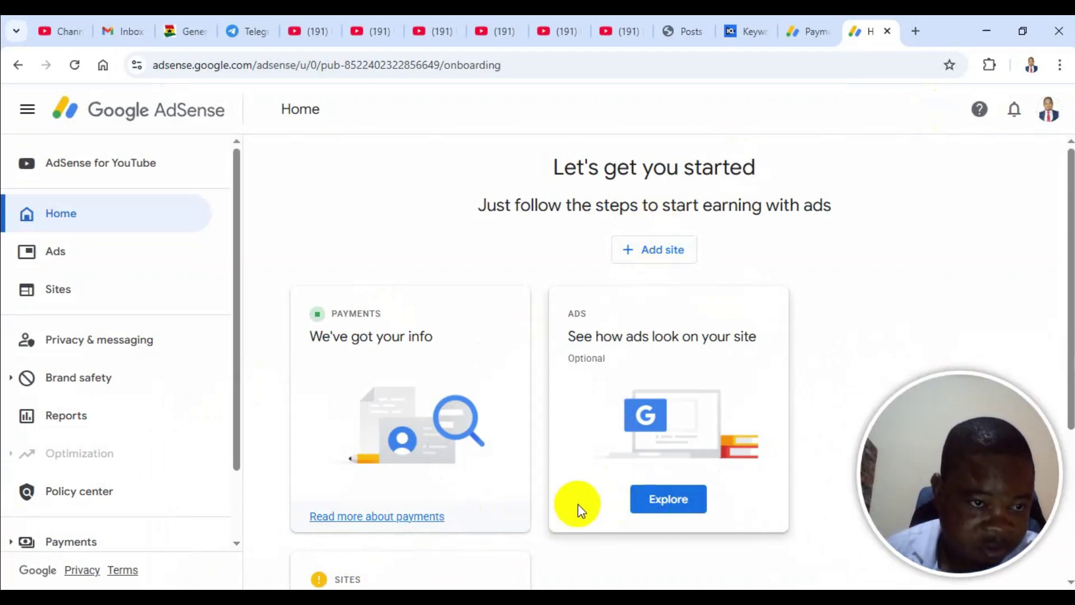
click(669, 251)
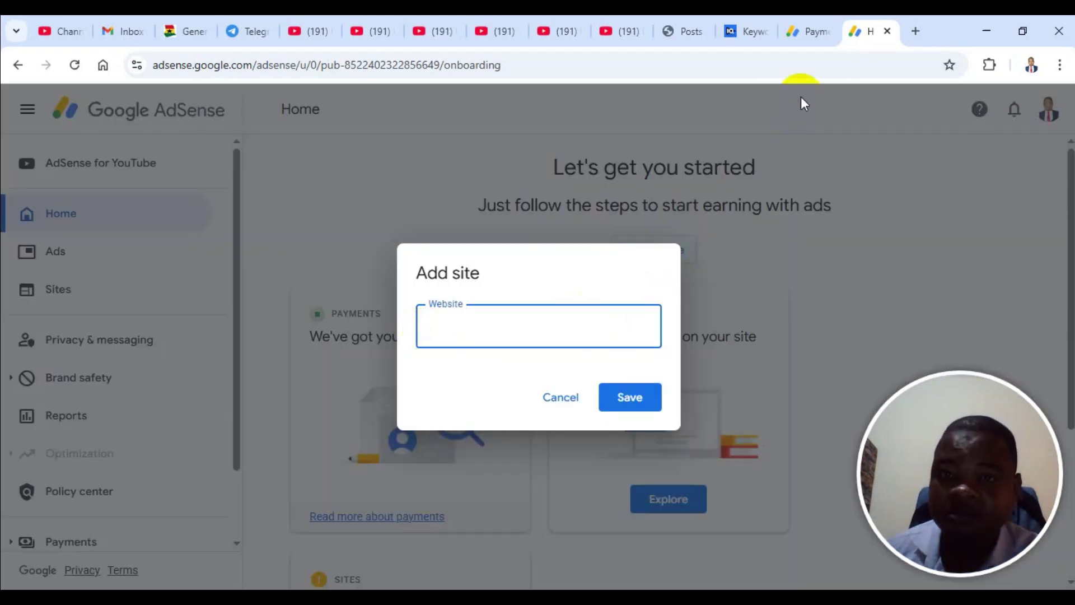
key(alt+Tab)
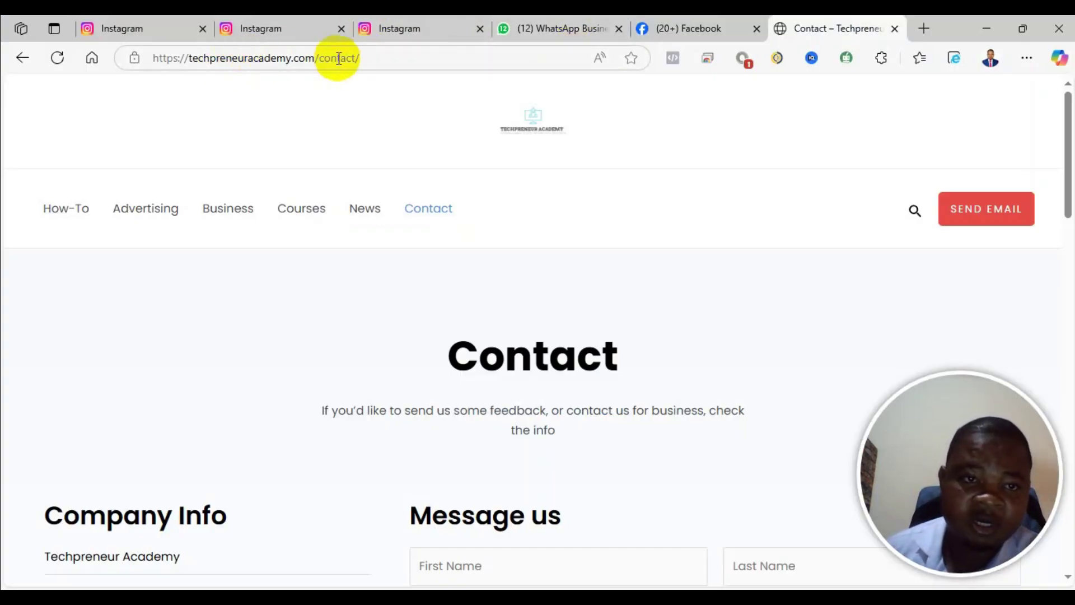
drag(317, 59, 147, 58)
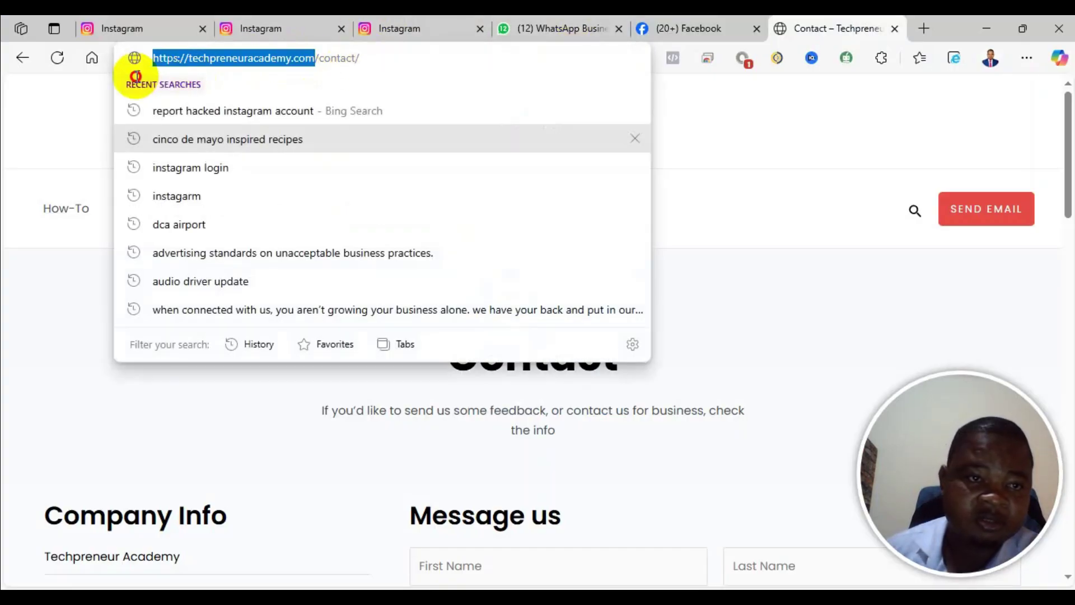
right_click(209, 59)
click(274, 210)
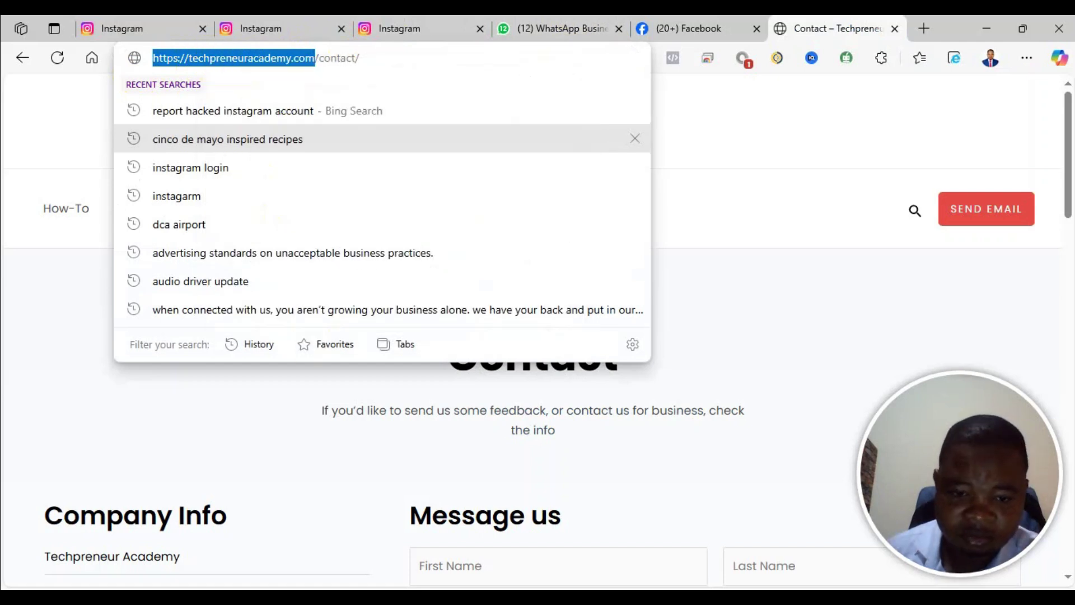
Switch back to Chrome and paste the copied address into the Website field of the Add site dialog.
click(478, 597)
click(475, 477)
click(496, 311)
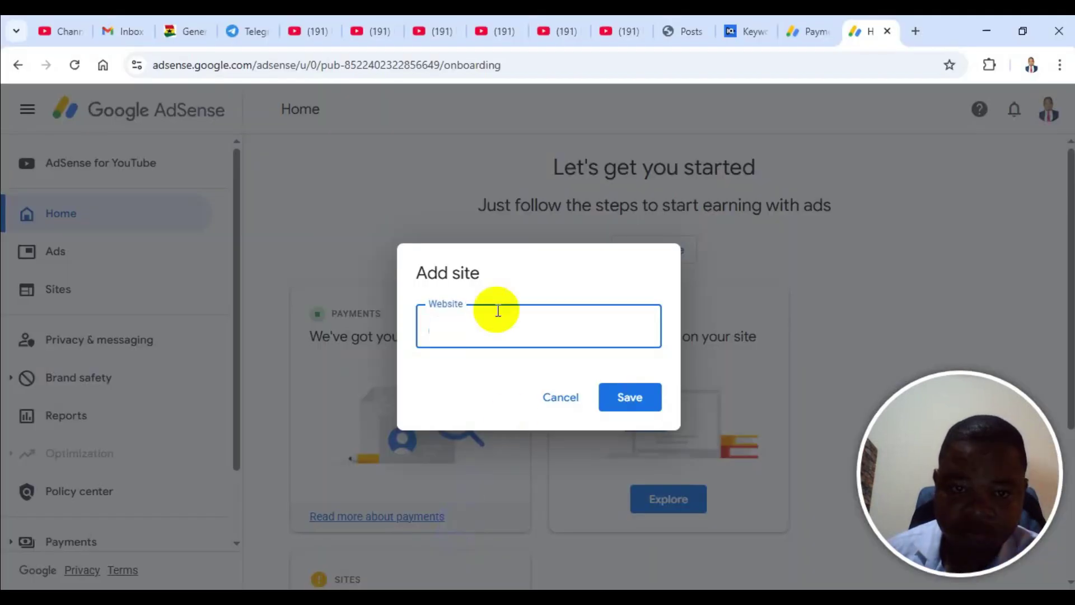
right_click(496, 321)
click(529, 409)
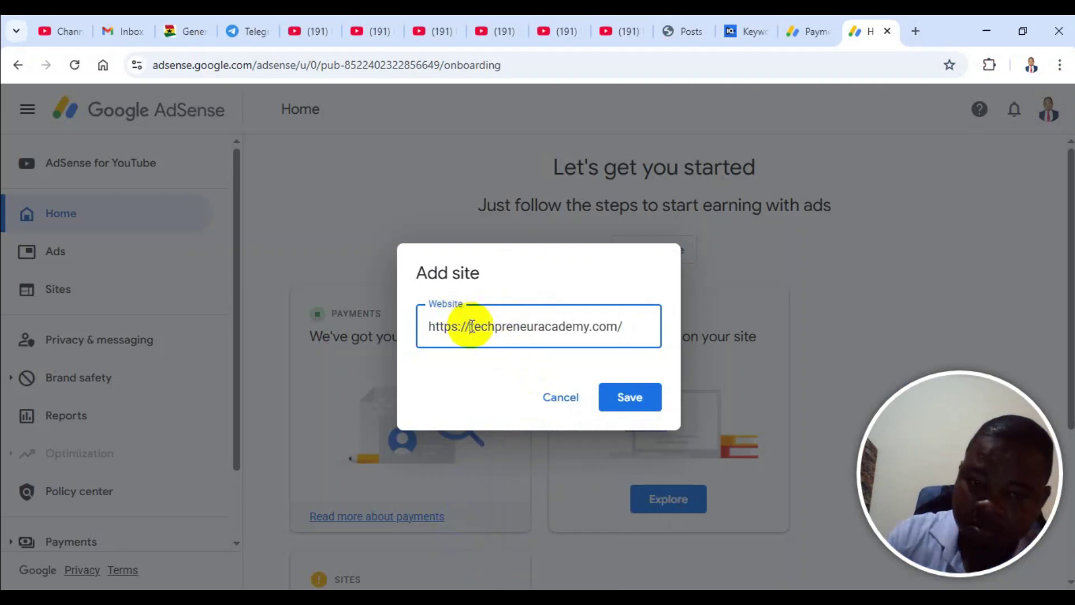
key(BackSpace)
key(BackSpace)
key(BackSpace)
key(BackSpace)
key(BackSpace)
key(BackSpace)
key(BackSpace)
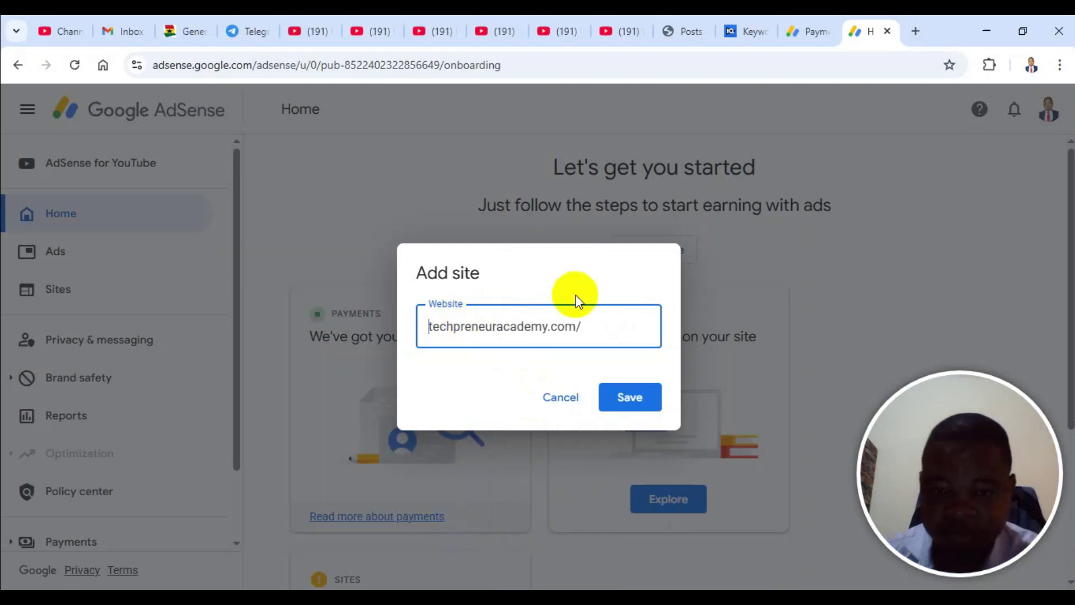
click(592, 326)
key(BackSpace)
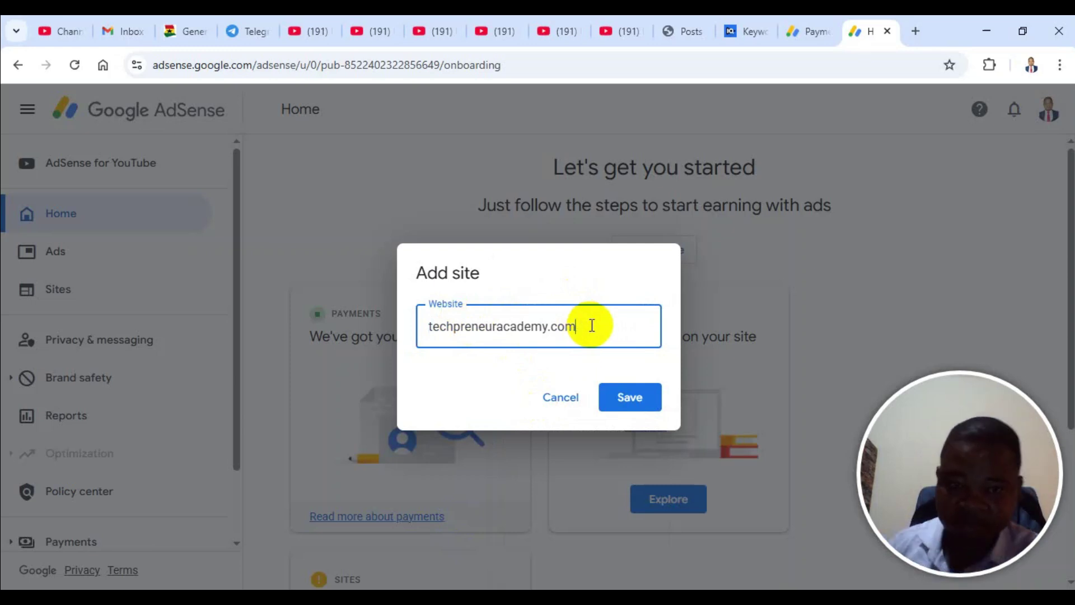
click(643, 400)
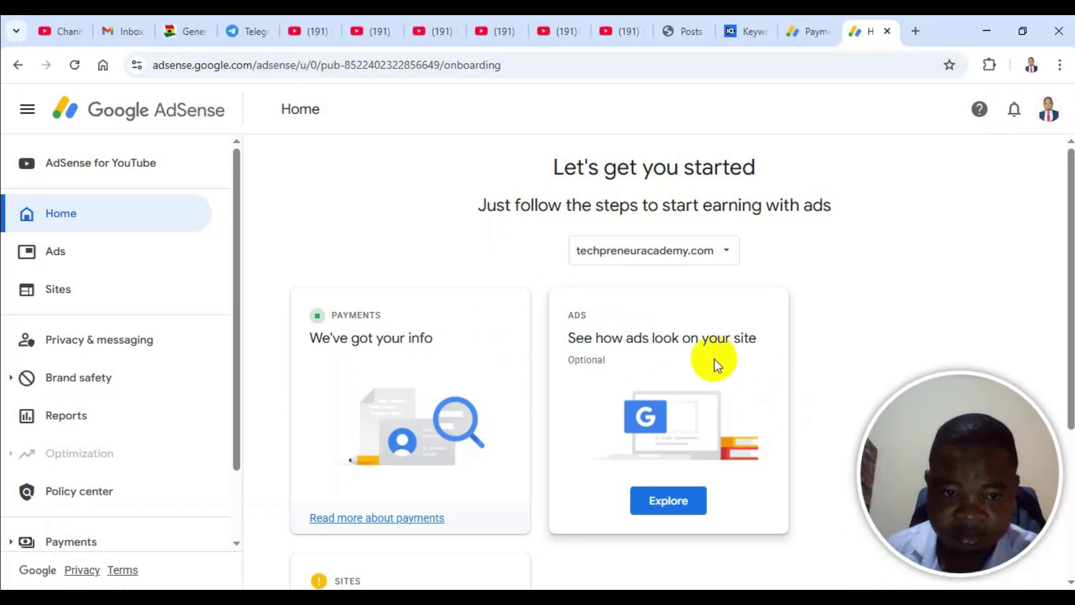
Begin connecting the site to AdSense and copy the AdSense code snippet offered for verifying site ownership.
scroll(783, 347, down, 4)
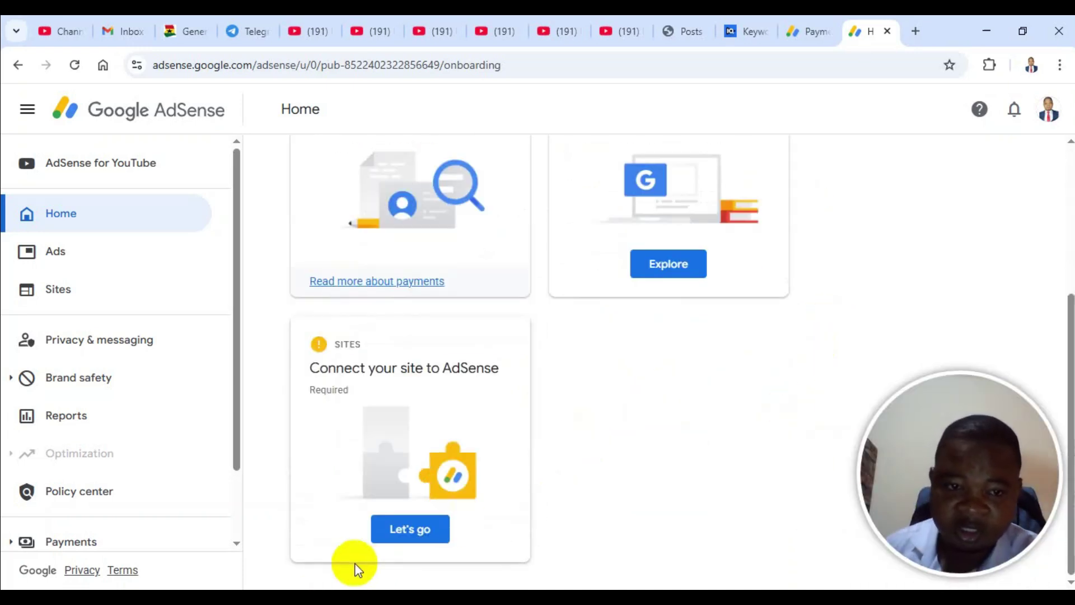
click(417, 531)
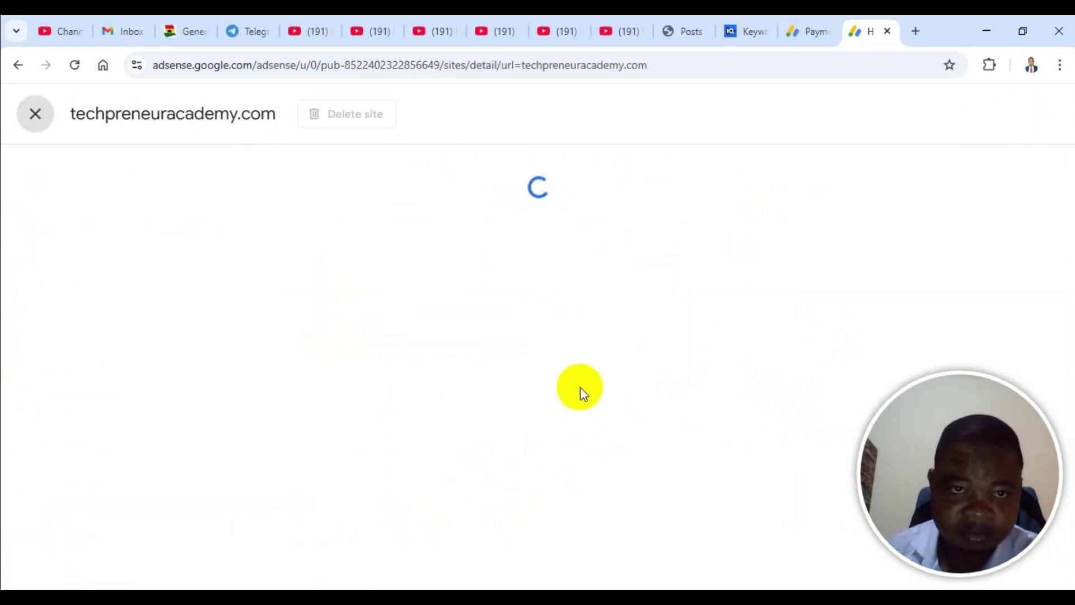
scroll(701, 329, down, 2)
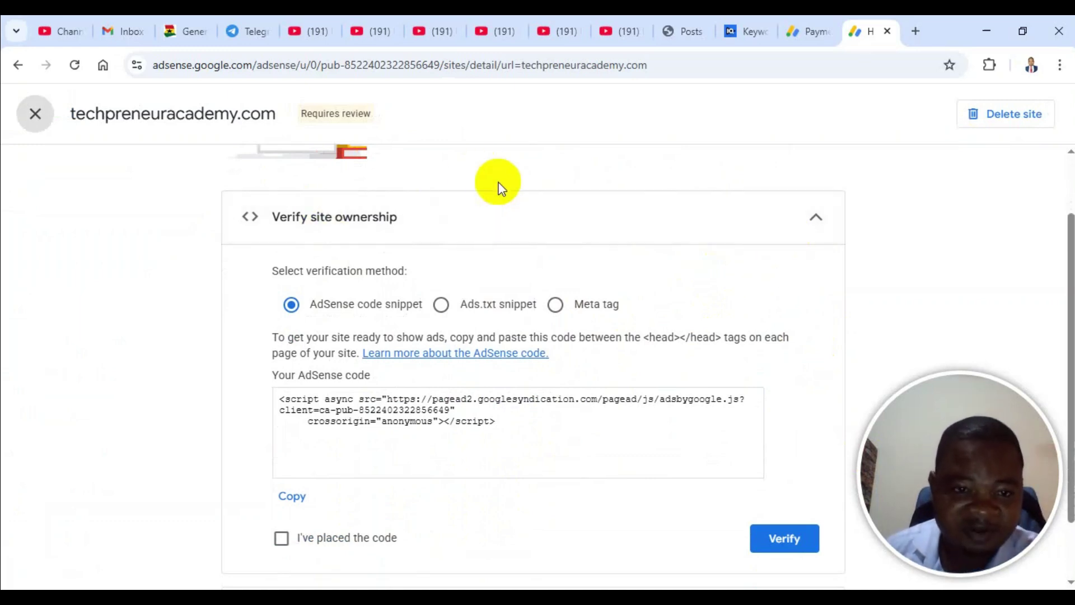
scroll(791, 235, down, 1)
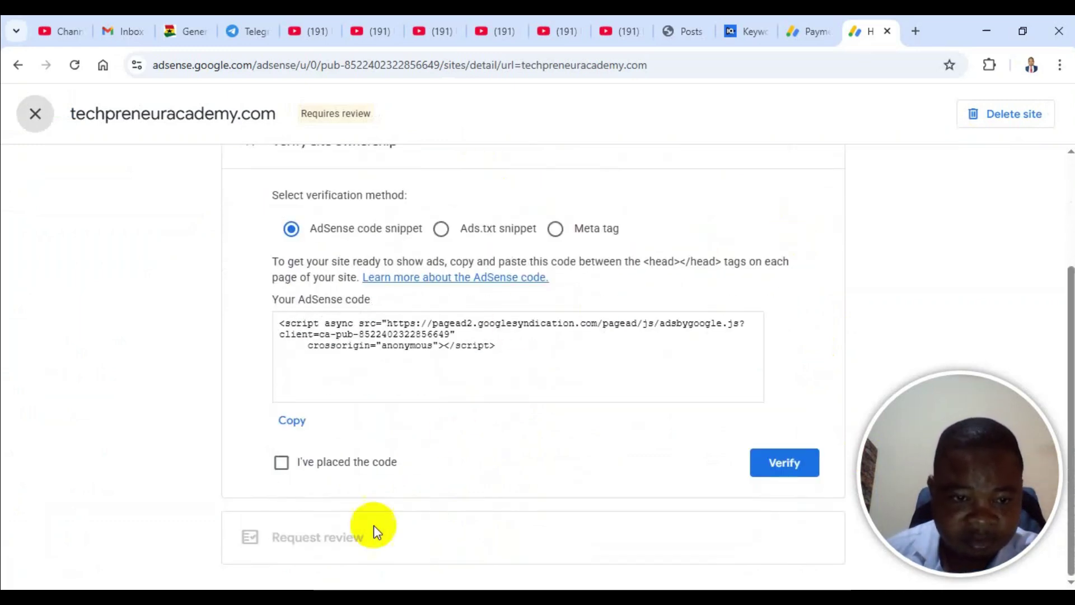
scroll(839, 321, up, 1)
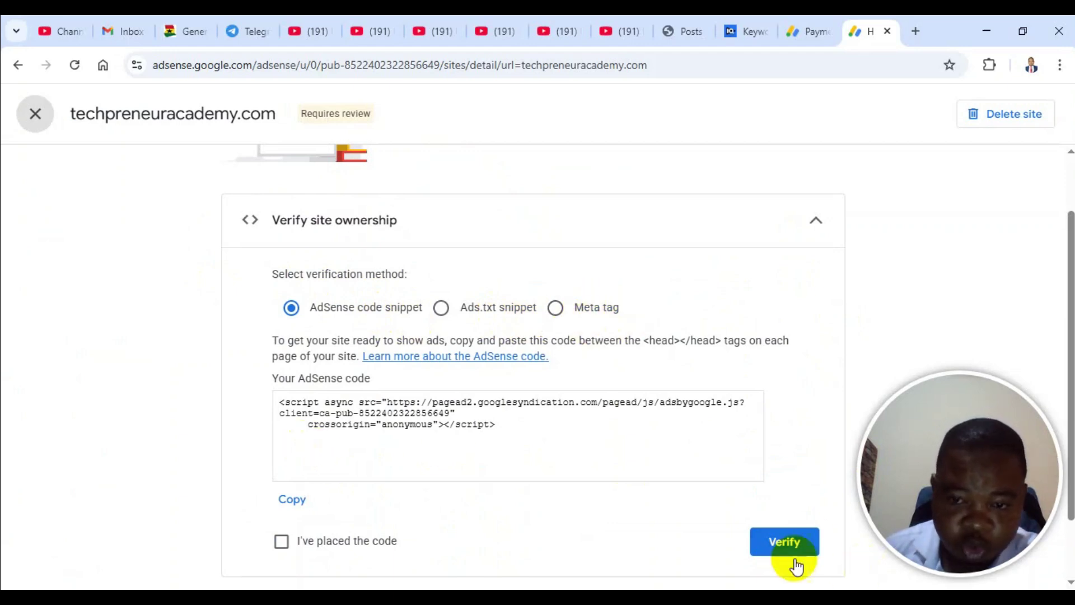
click(289, 504)
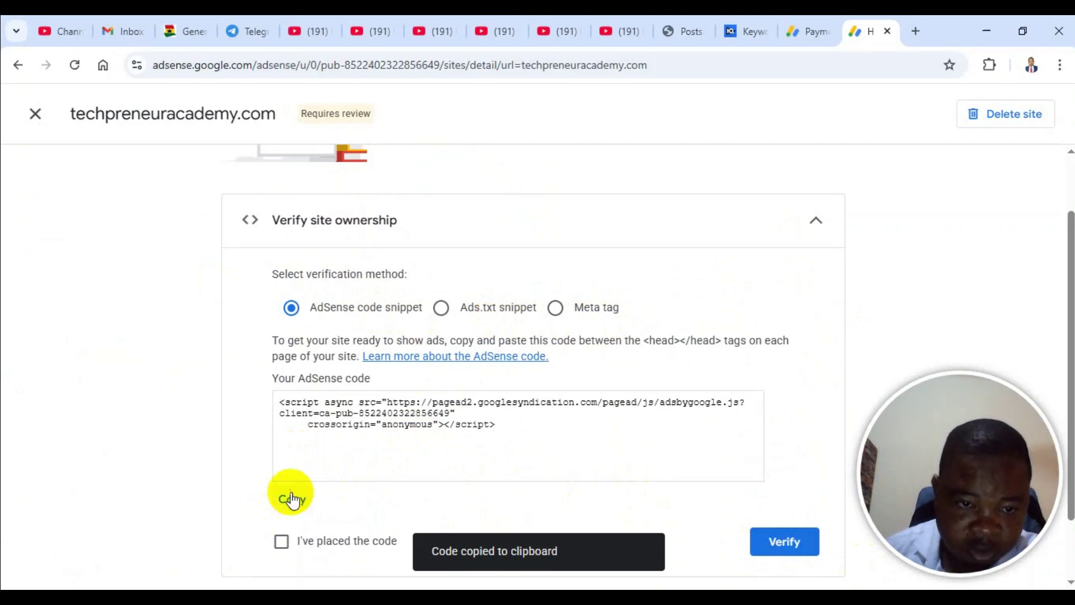
Switch to the WordPress admin of Techpreneur Academy and open the Site Kit dashboard.
click(689, 22)
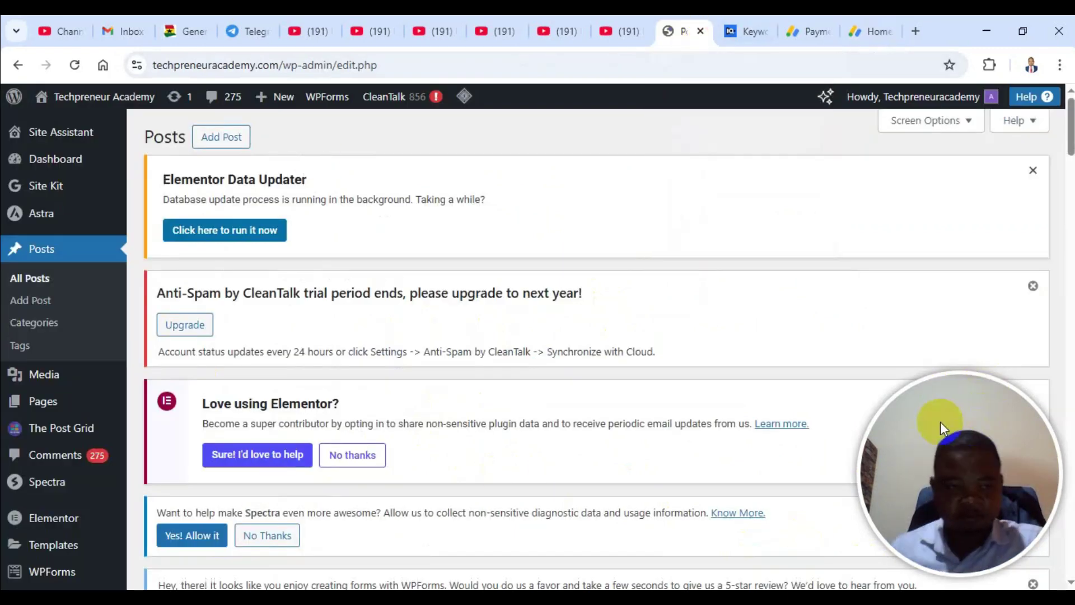
click(103, 217)
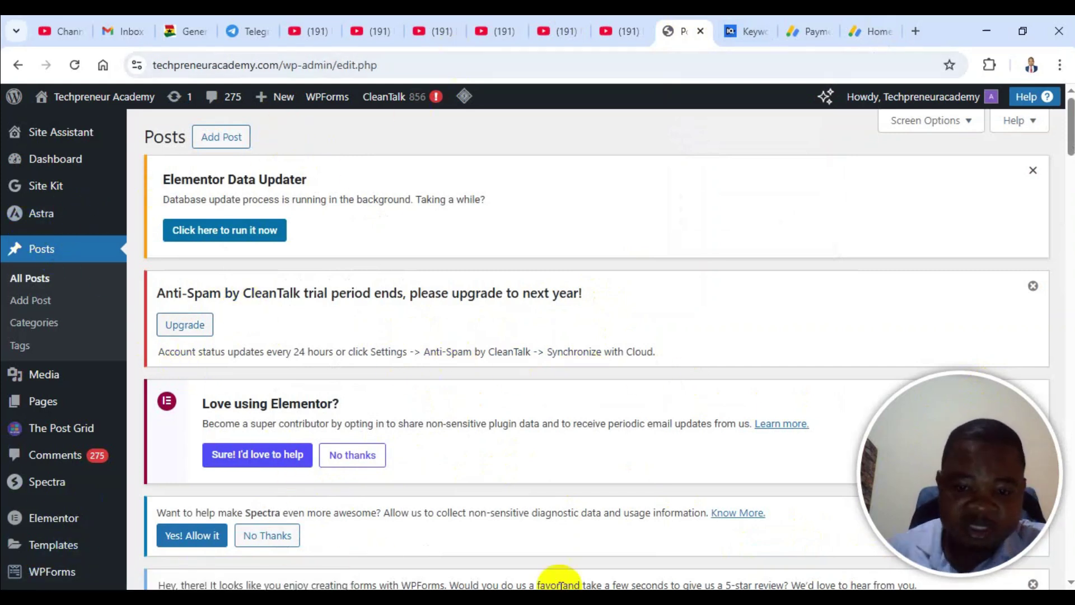
click(83, 137)
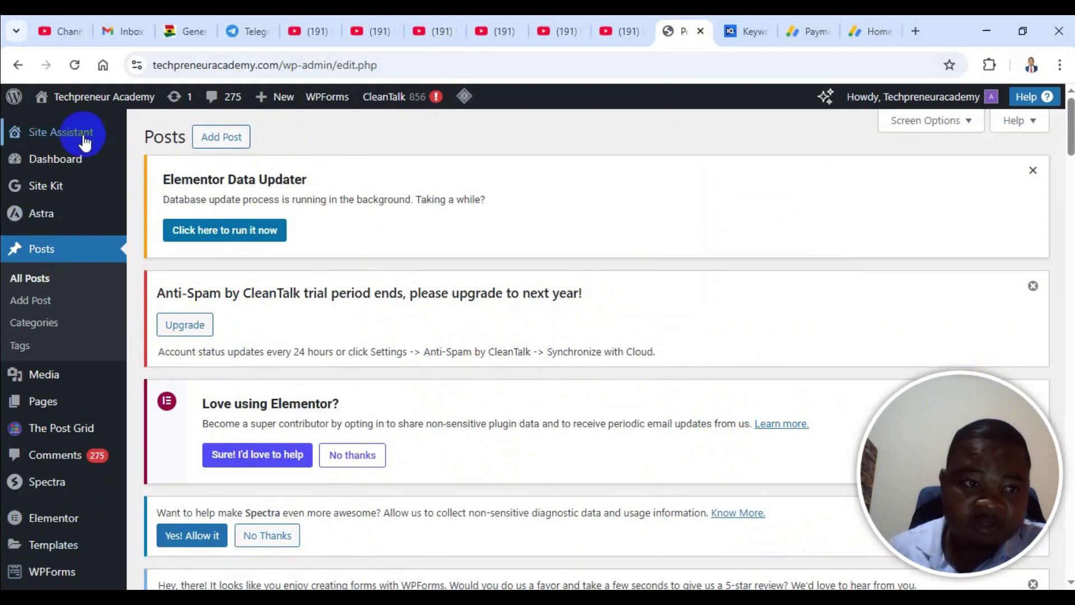
click(54, 188)
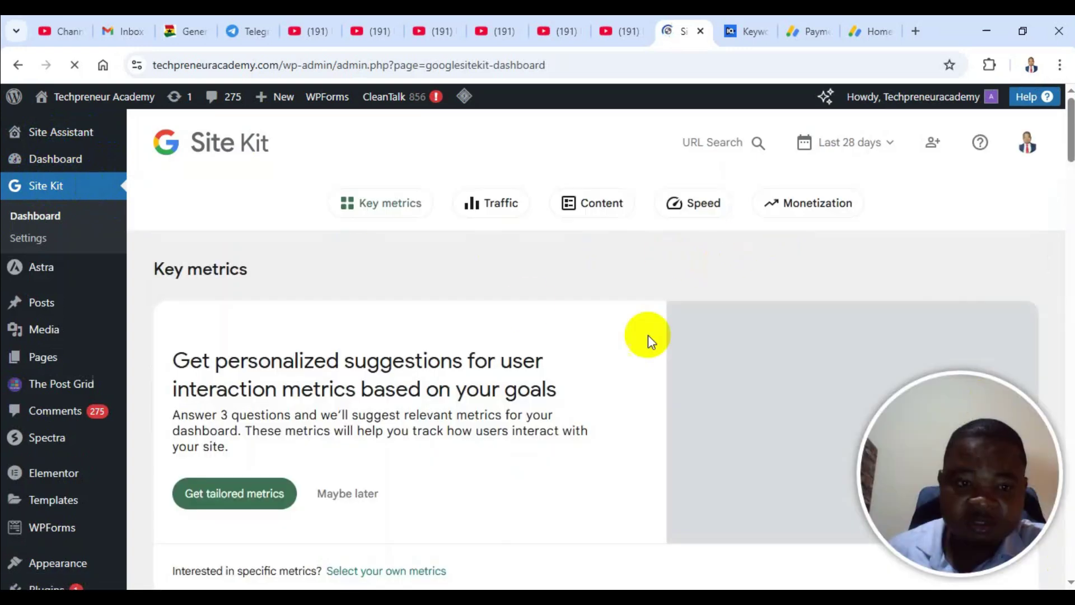
Look through the Site Kit dashboard's key metrics, traffic, content and speed sections.
scroll(648, 335, down, 9)
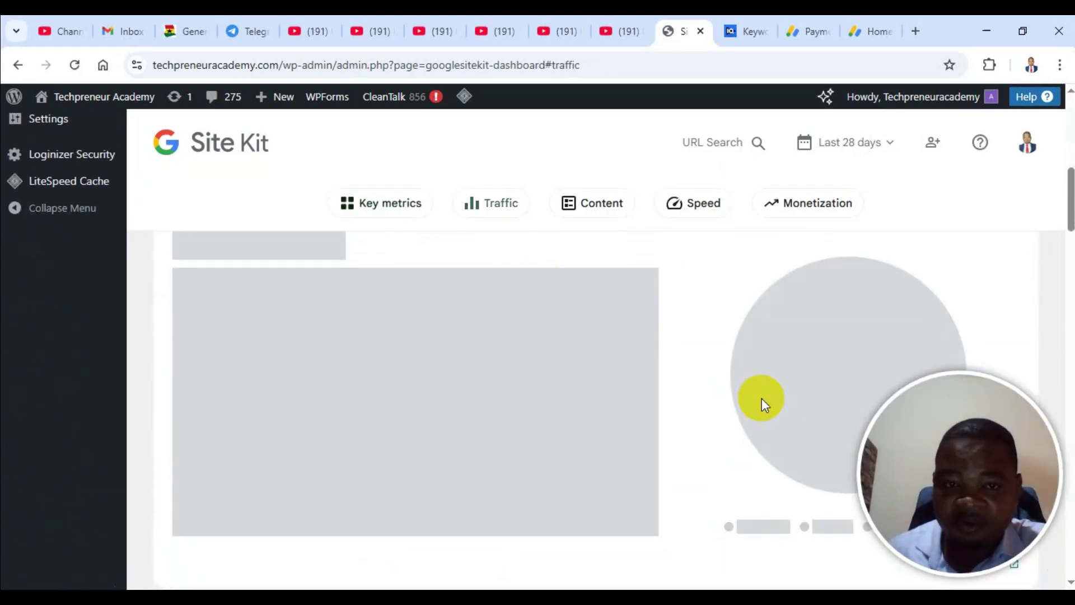
scroll(595, 353, down, 5)
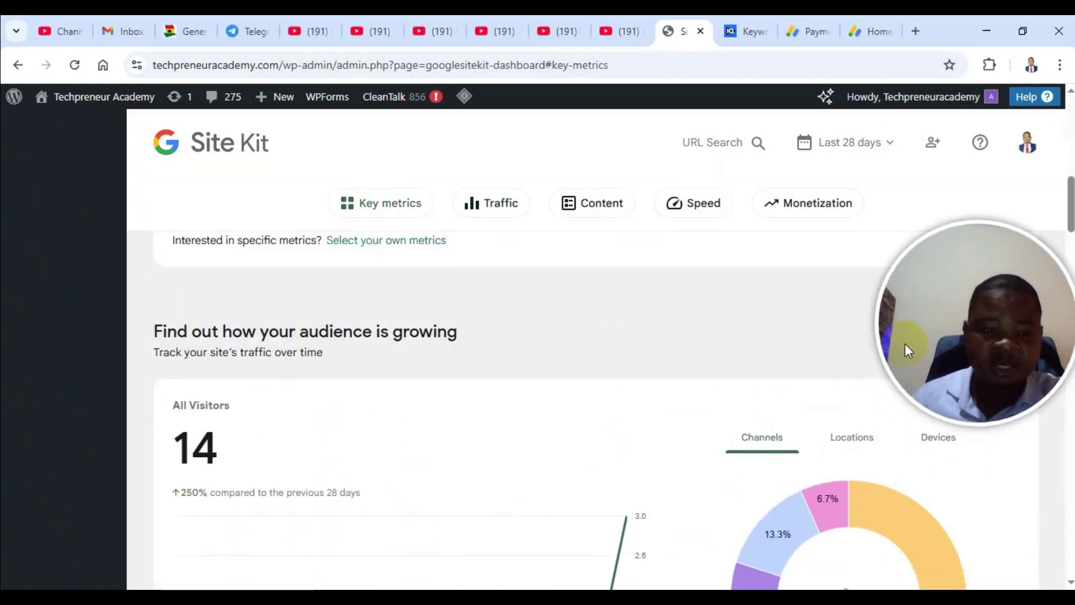
scroll(325, 312, down, 4)
scroll(244, 285, up, 3)
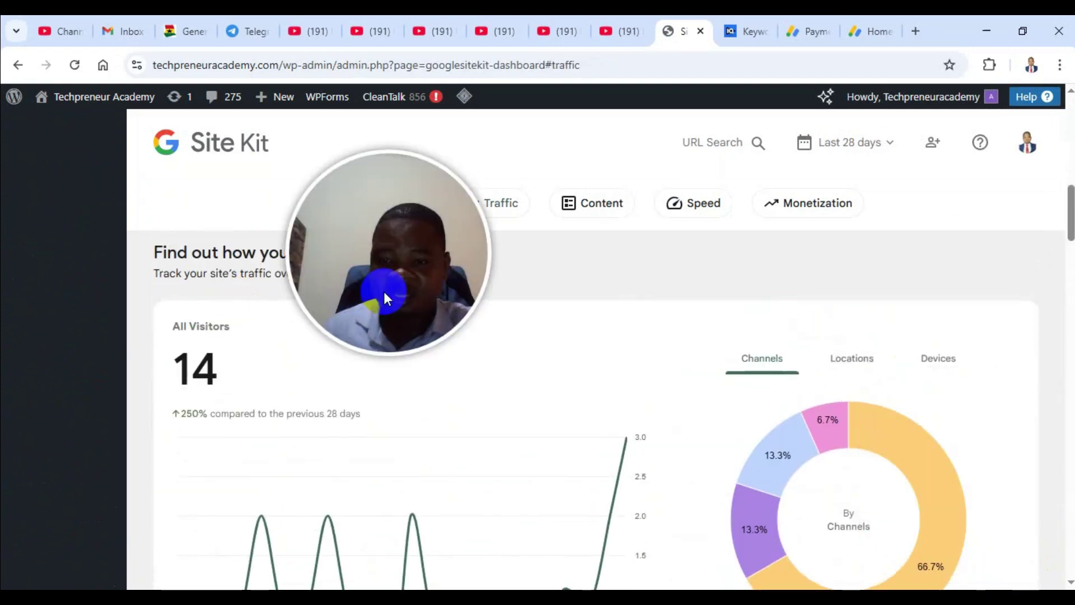
scroll(683, 353, down, 3)
mouse_move(847, 278)
scroll(847, 283, up, 3)
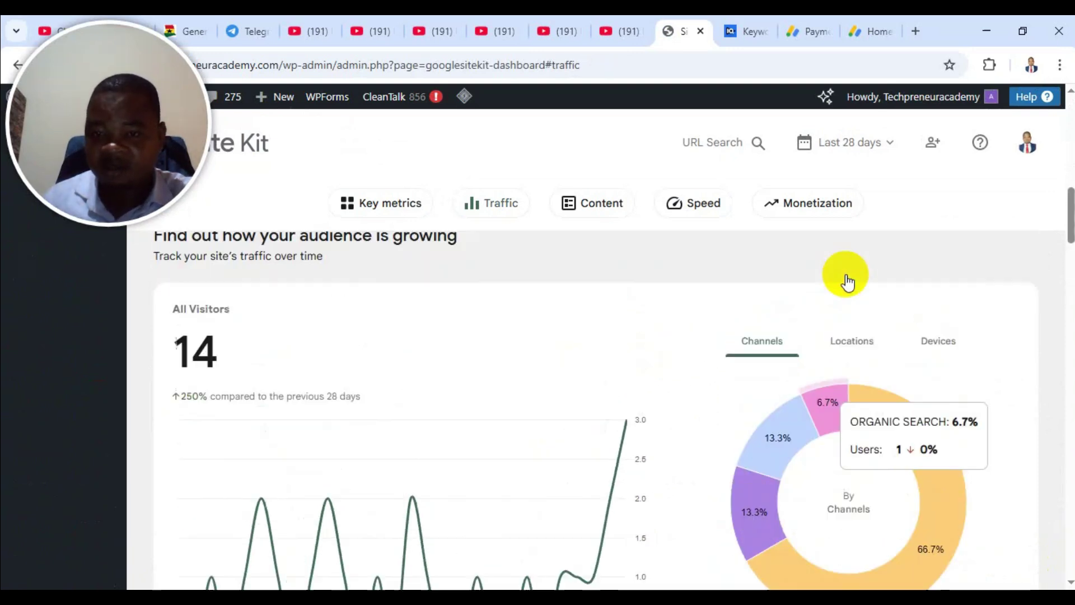
scroll(504, 355, down, 15)
scroll(216, 472, up, 4)
scroll(336, 412, down, 10)
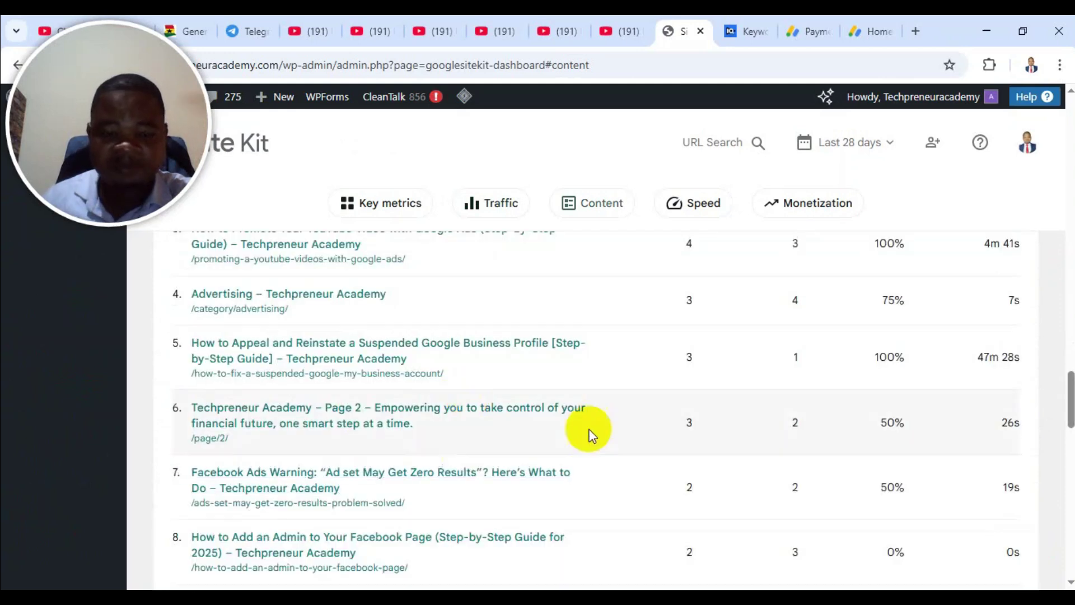
scroll(621, 413, up, 6)
scroll(840, 442, down, 20)
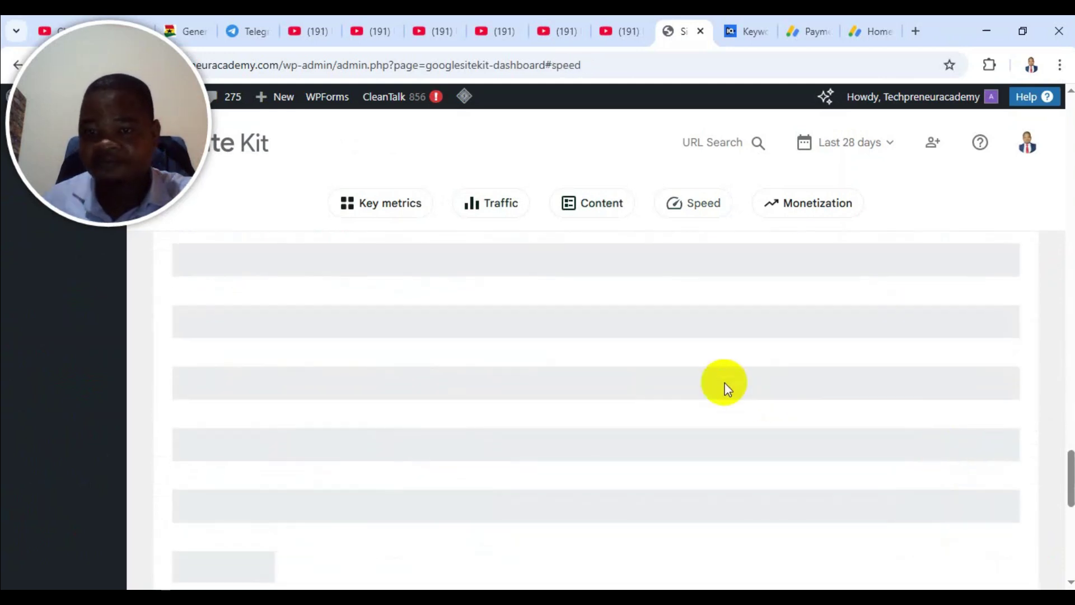
scroll(760, 278, up, 10)
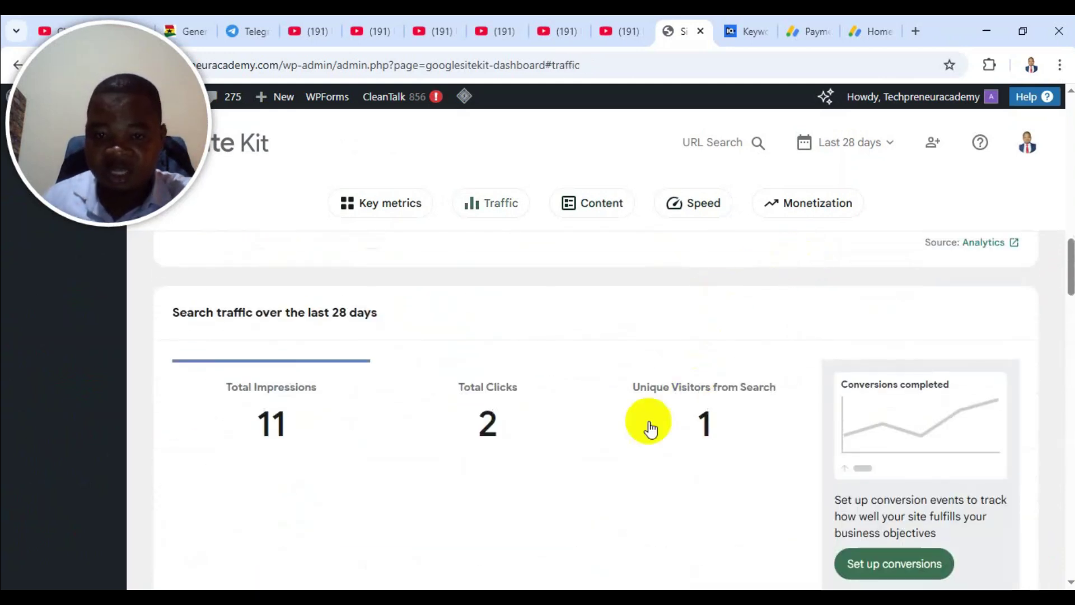
scroll(783, 226, up, 8)
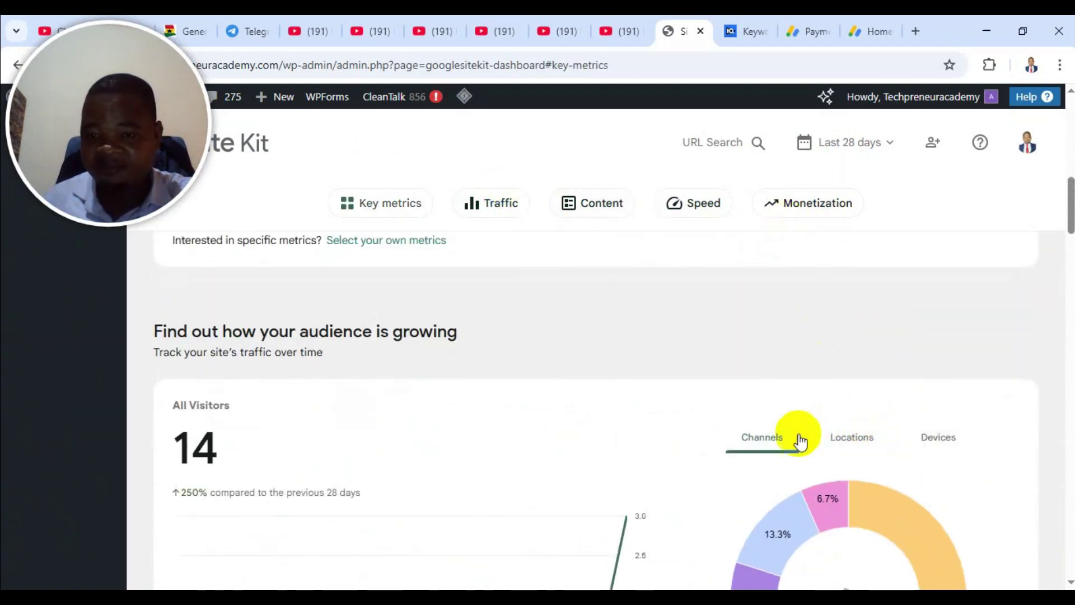
View the site's visitor breakdown by location and return to the beginning of the Site Kit dashboard.
scroll(795, 425, down, 5)
scroll(808, 408, up, 4)
click(847, 363)
scroll(924, 432, down, 2)
scroll(918, 436, down, 3)
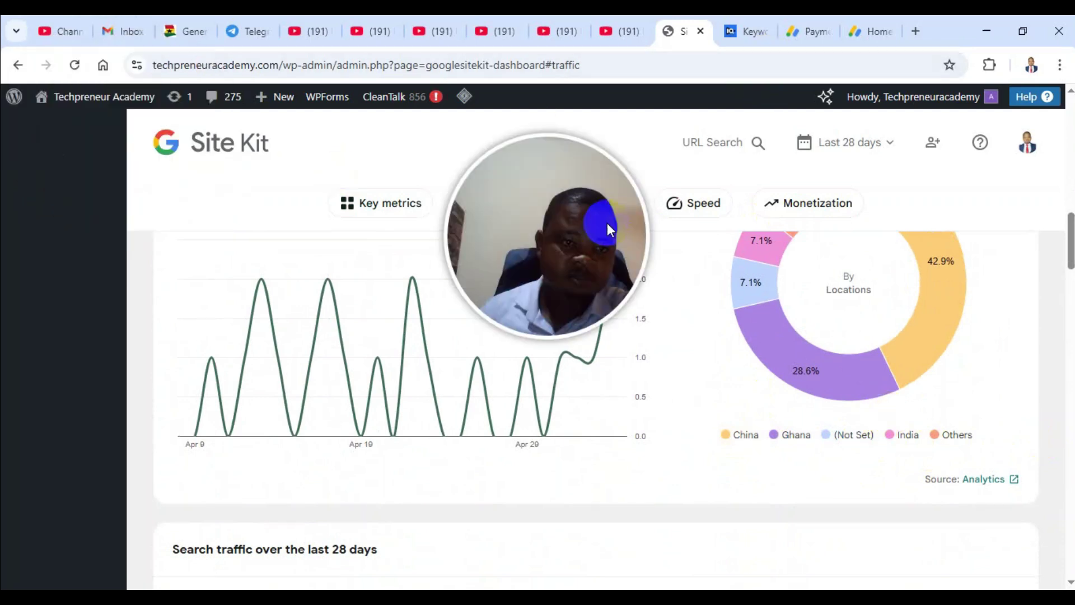
scroll(213, 205, up, 10)
click(54, 277)
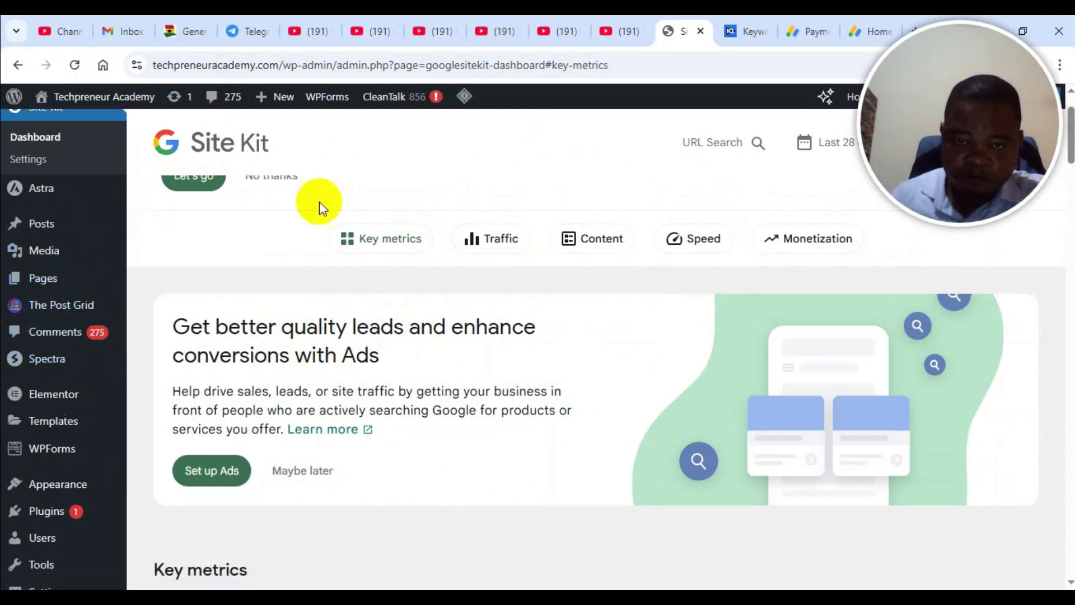
scroll(40, 263, down, 3)
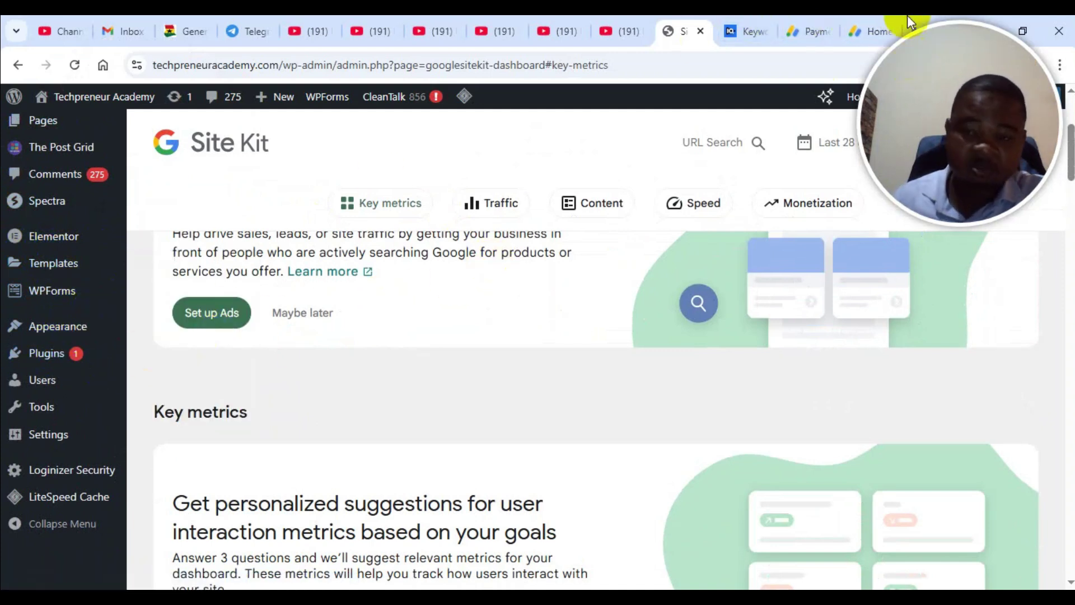
Copy the AdSense code snippet again and open the Add Plugins page in the WordPress admin.
click(870, 31)
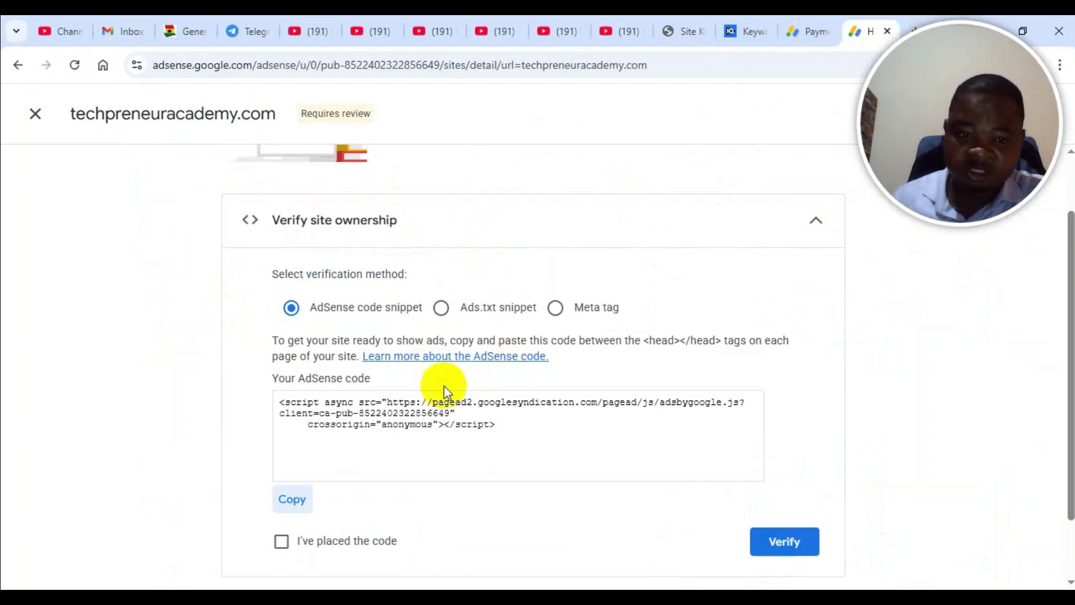
click(293, 505)
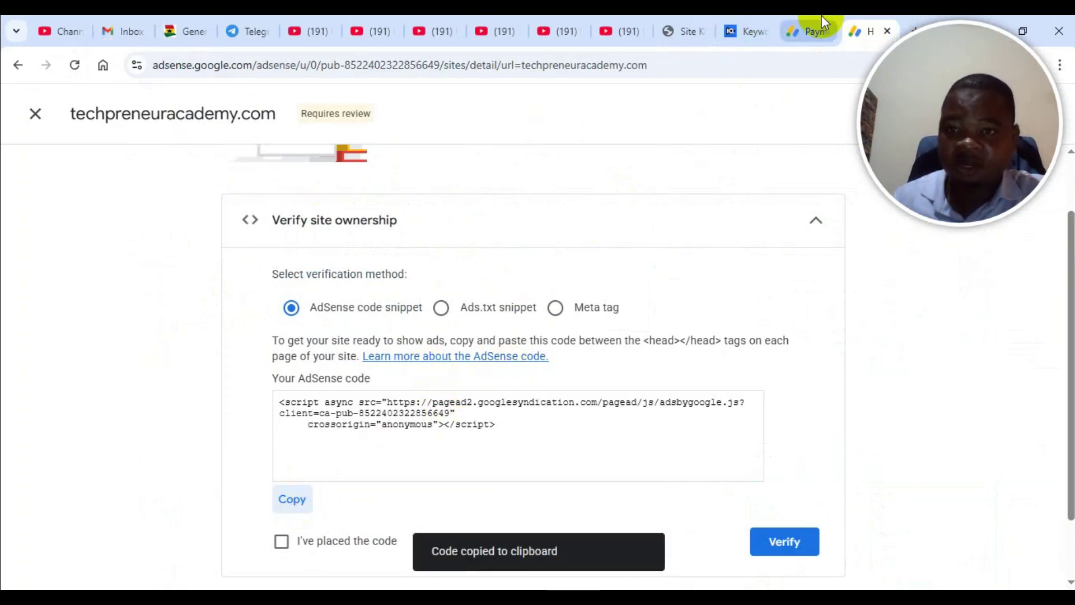
click(689, 28)
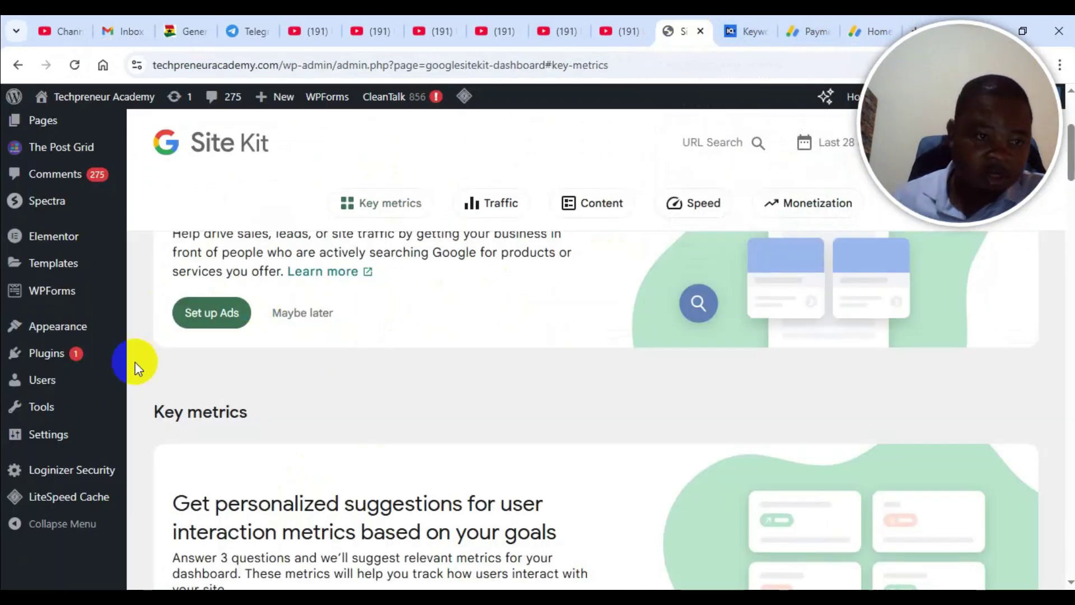
mouse_move(42, 366)
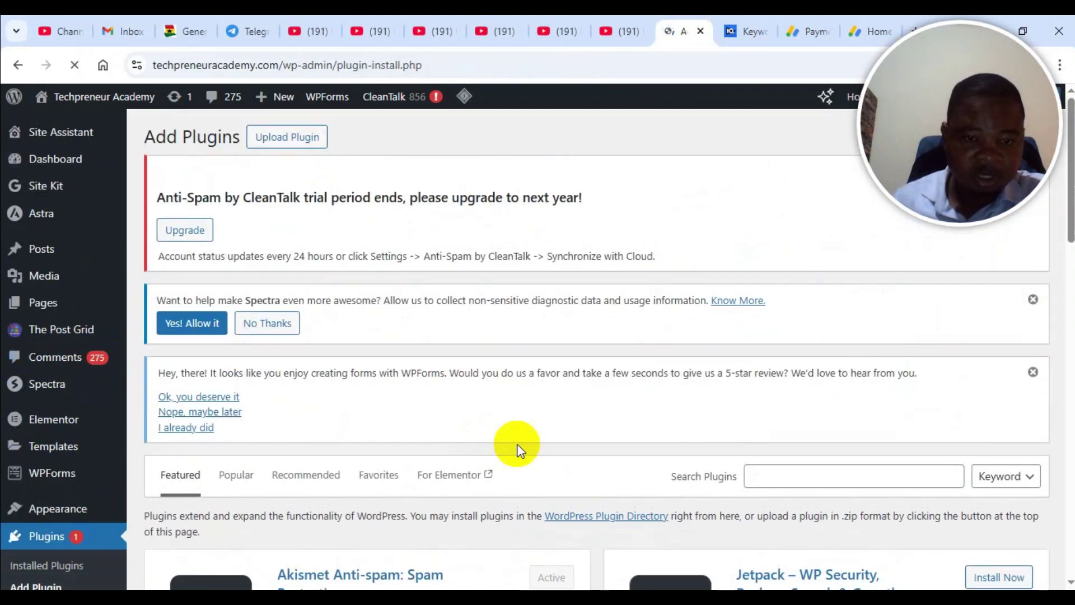
Search the WordPress plugin directory for "header and footer".
scroll(600, 407, down, 3)
scroll(771, 263, up, 1)
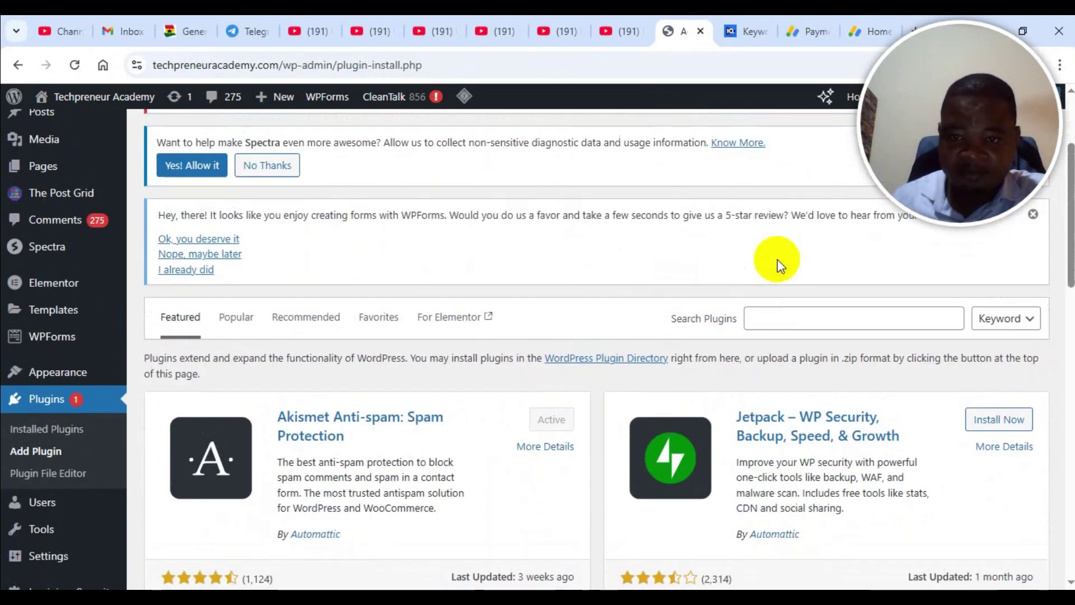
click(777, 322)
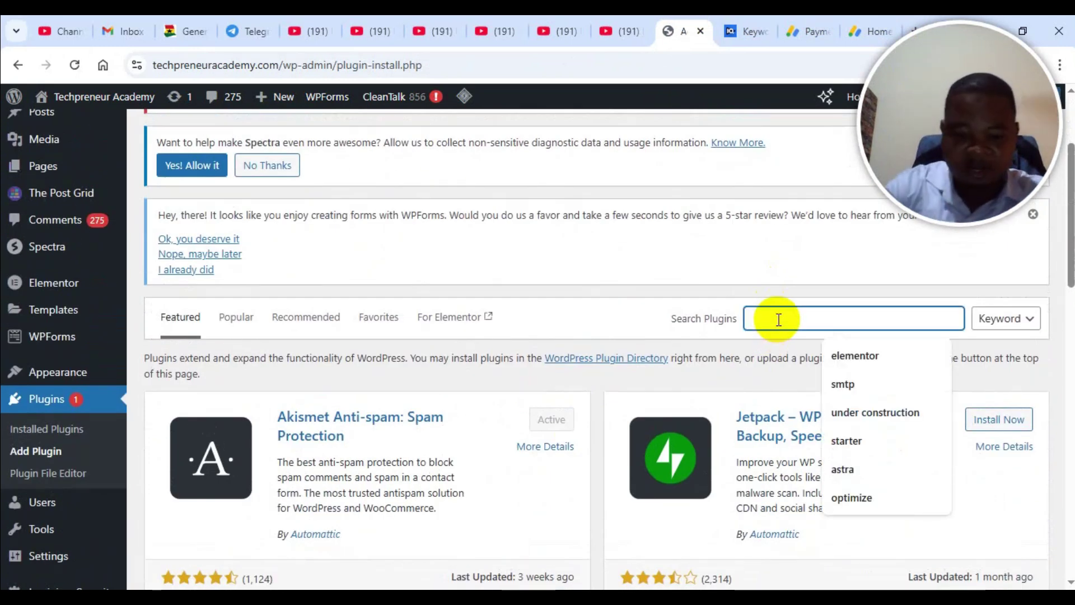
text(header)
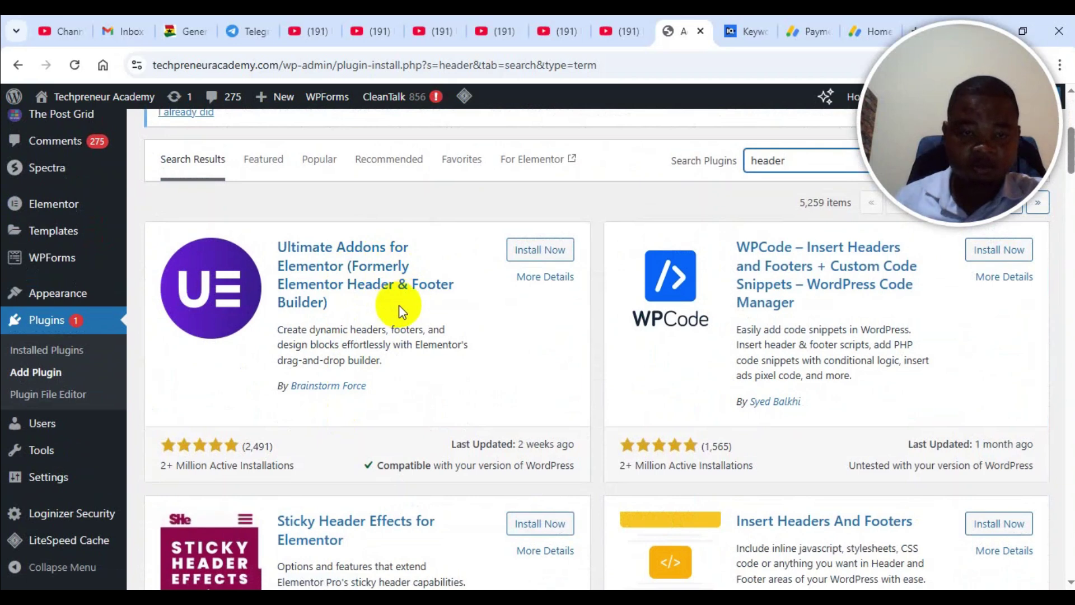
scroll(399, 305, up, 4)
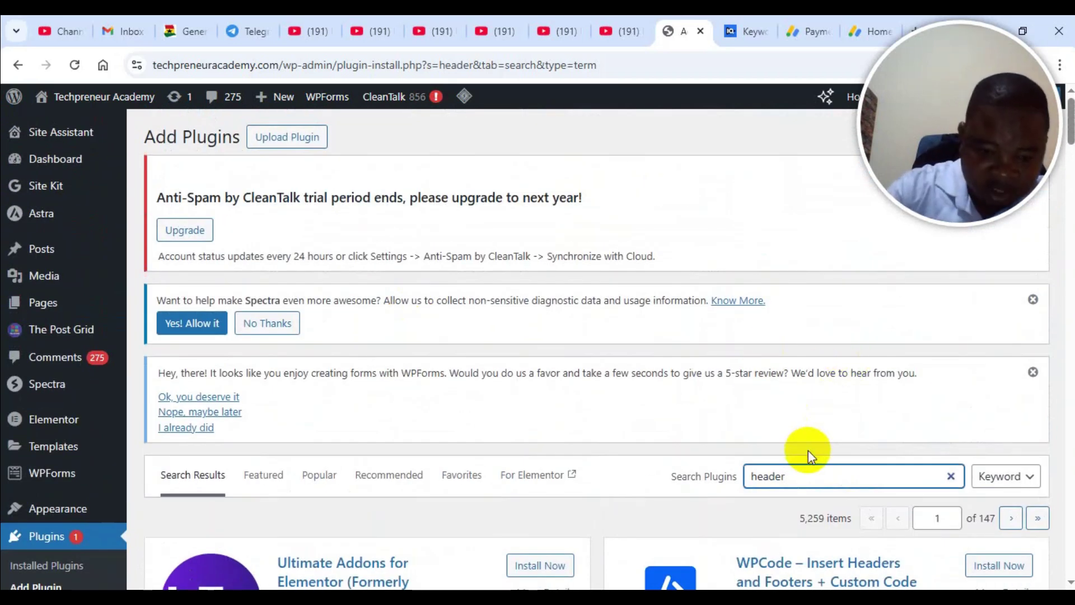
text(and )
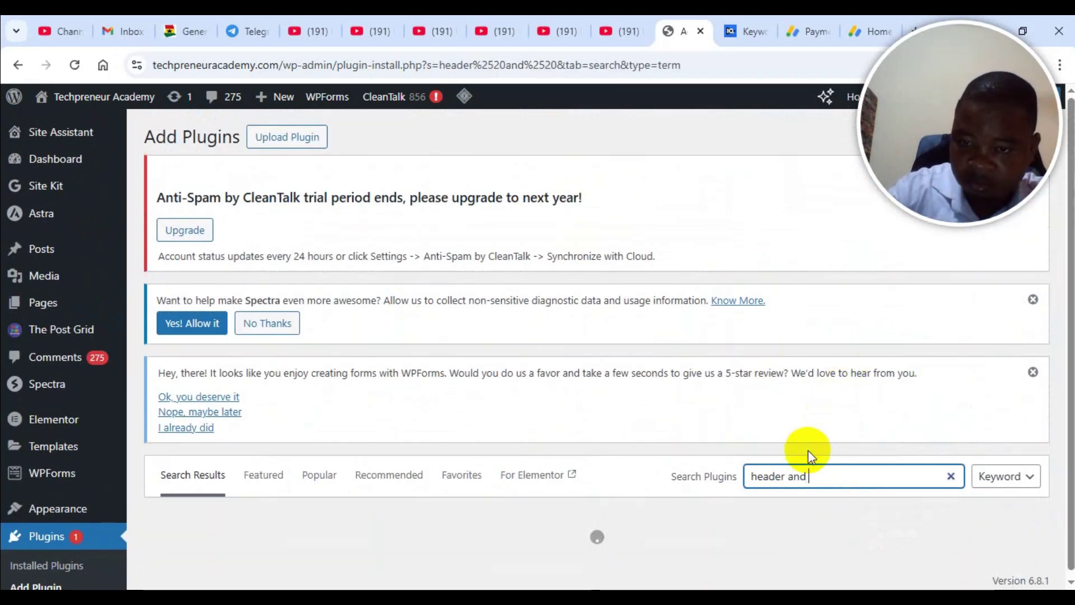
text(footer)
Install and activate the Header Footer Code Manager plugin, and locate its entry among the installed plugins.
scroll(276, 412, down, 4)
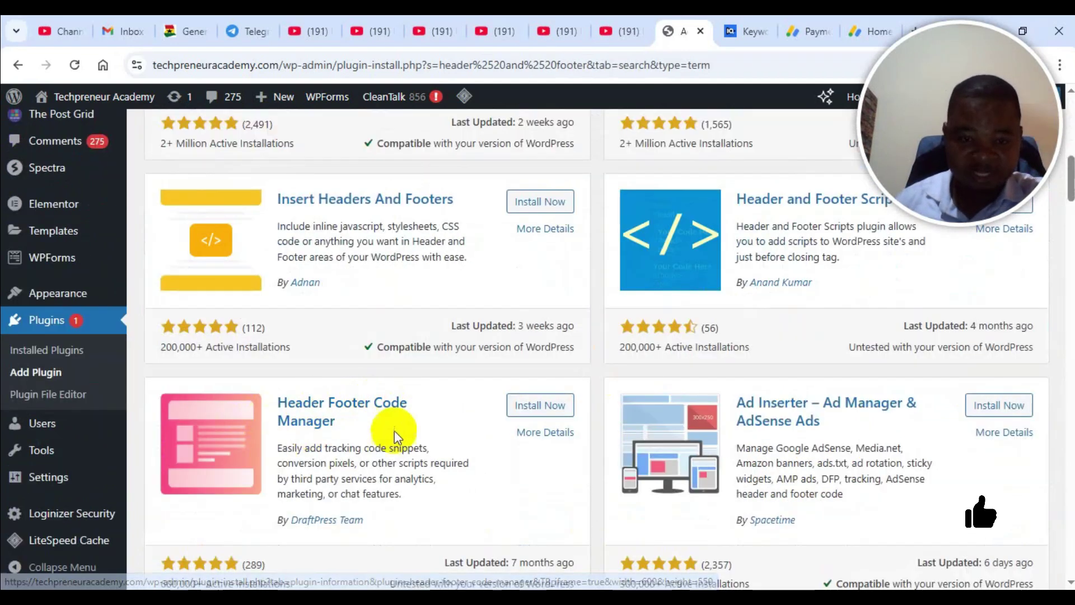
click(553, 412)
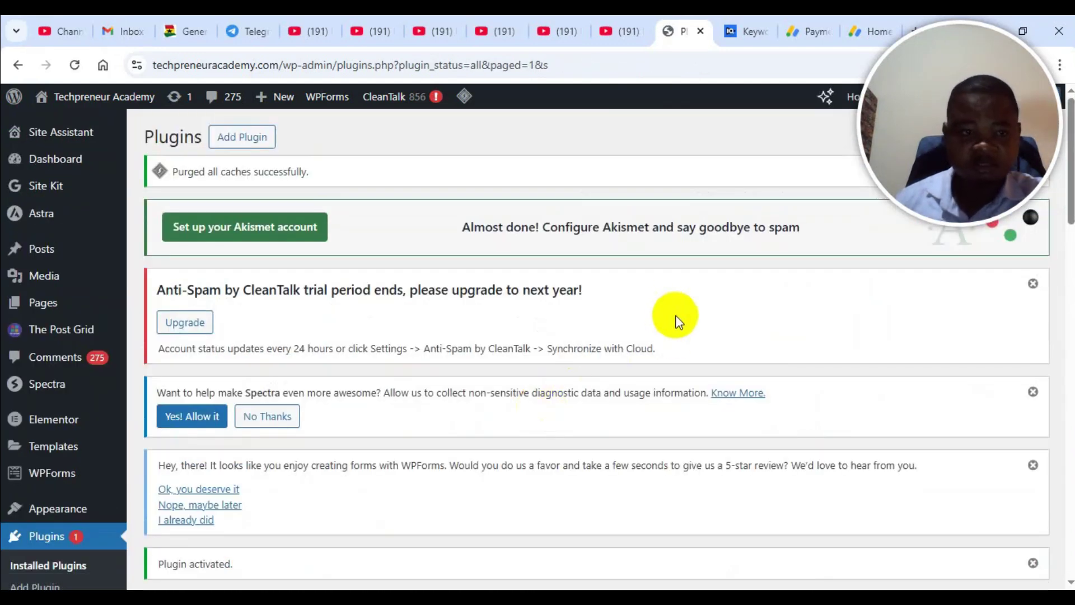
scroll(675, 322, down, 5)
scroll(562, 341, down, 4)
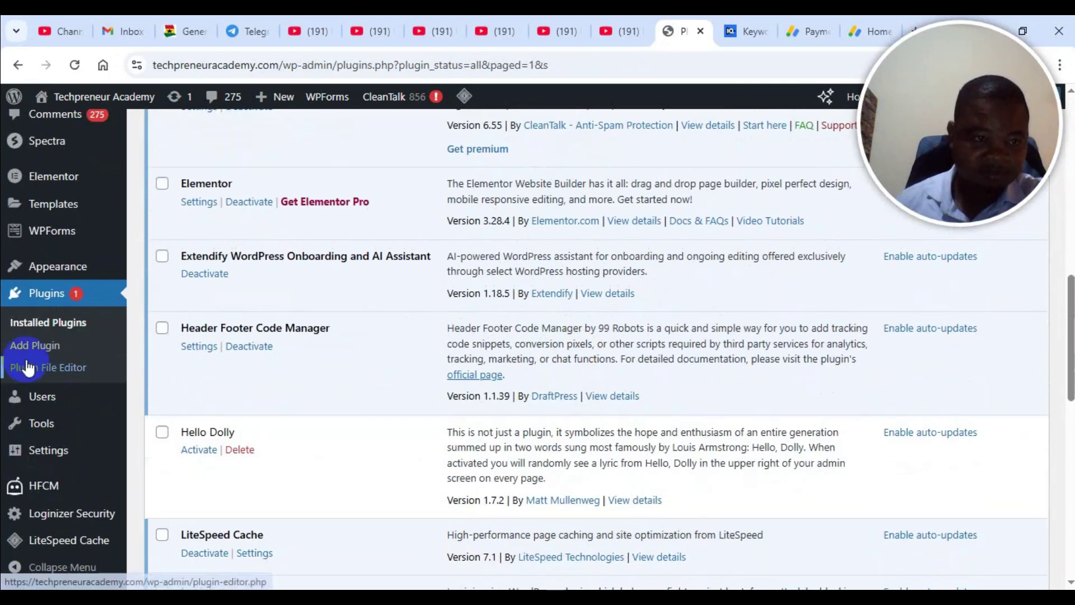
Start a new HFCM snippet and name it "Google AdSense".
scroll(216, 283, down, 1)
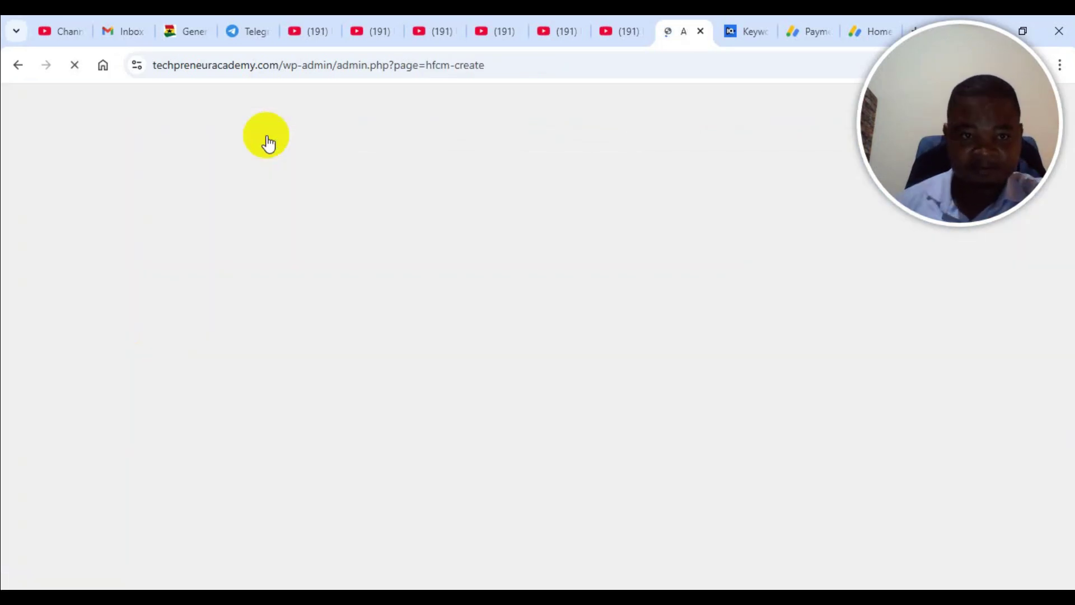
scroll(406, 518, down, 5)
scroll(406, 518, down, 1)
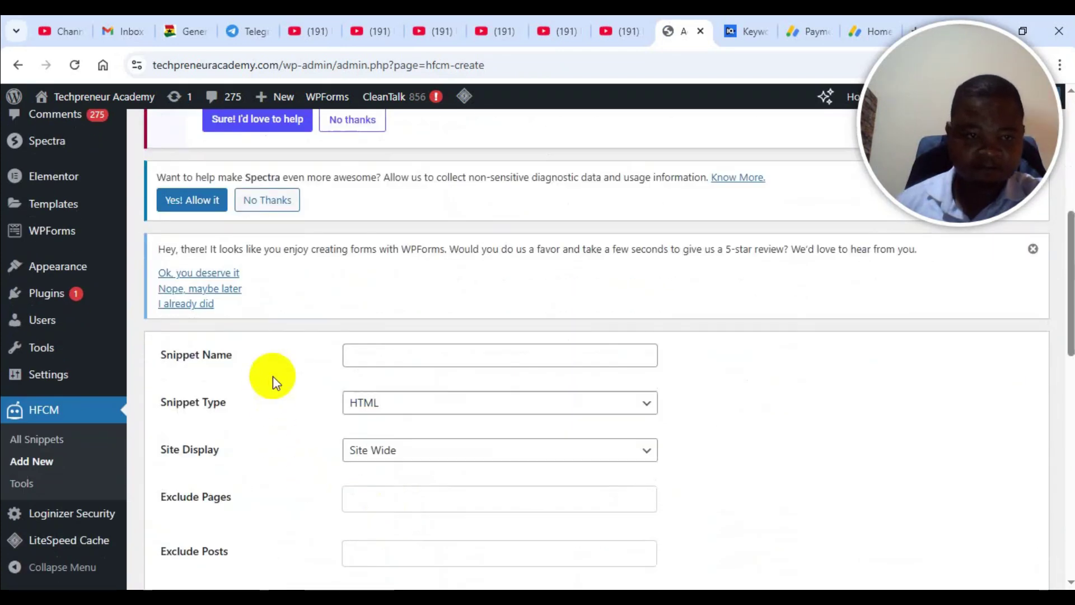
click(405, 366)
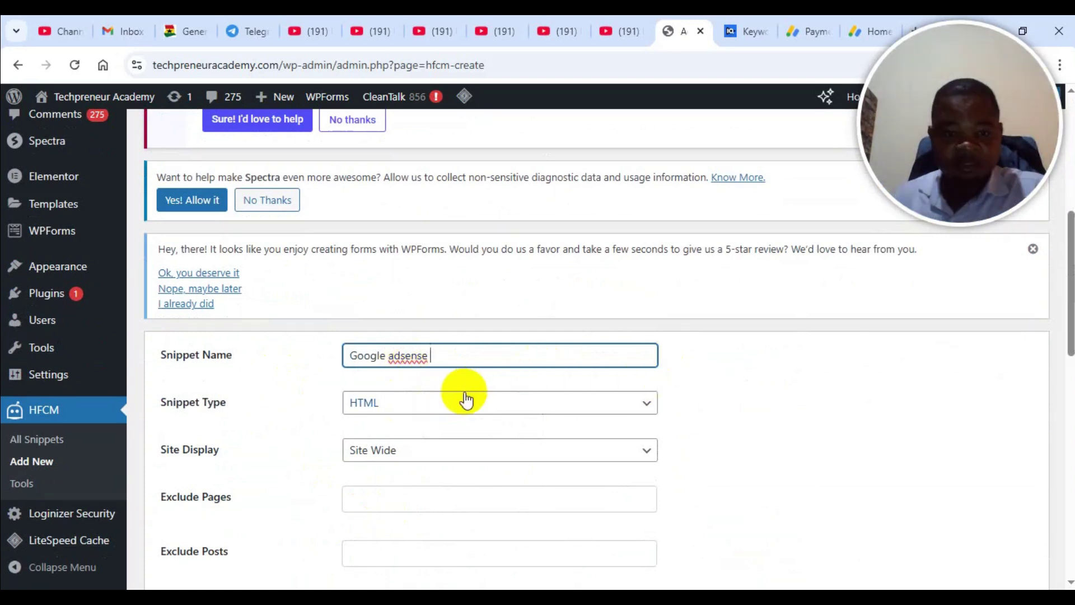
double_click(411, 355)
right_click(408, 356)
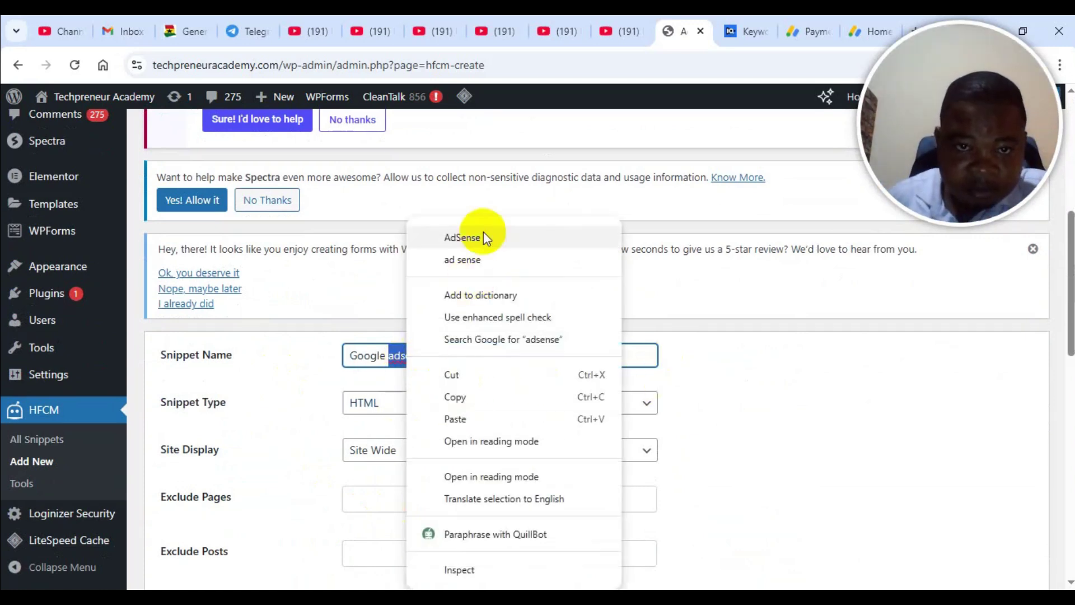
click(462, 237)
Paste the copied AdSense code into the Snippet / Code editor of the Google AdSense snippet.
scroll(451, 240, down, 3)
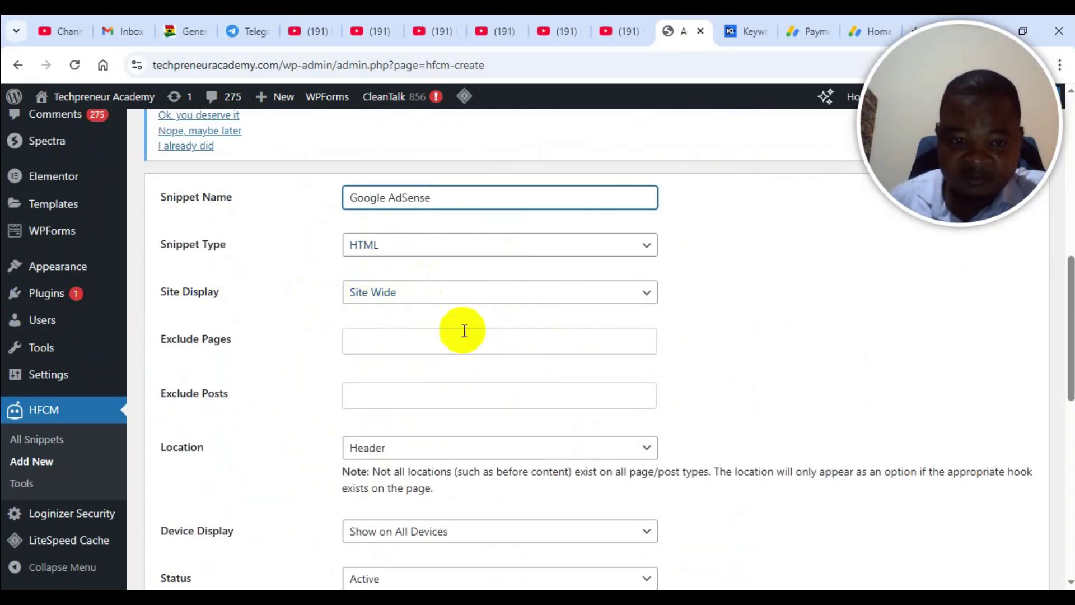
scroll(464, 331, down, 3)
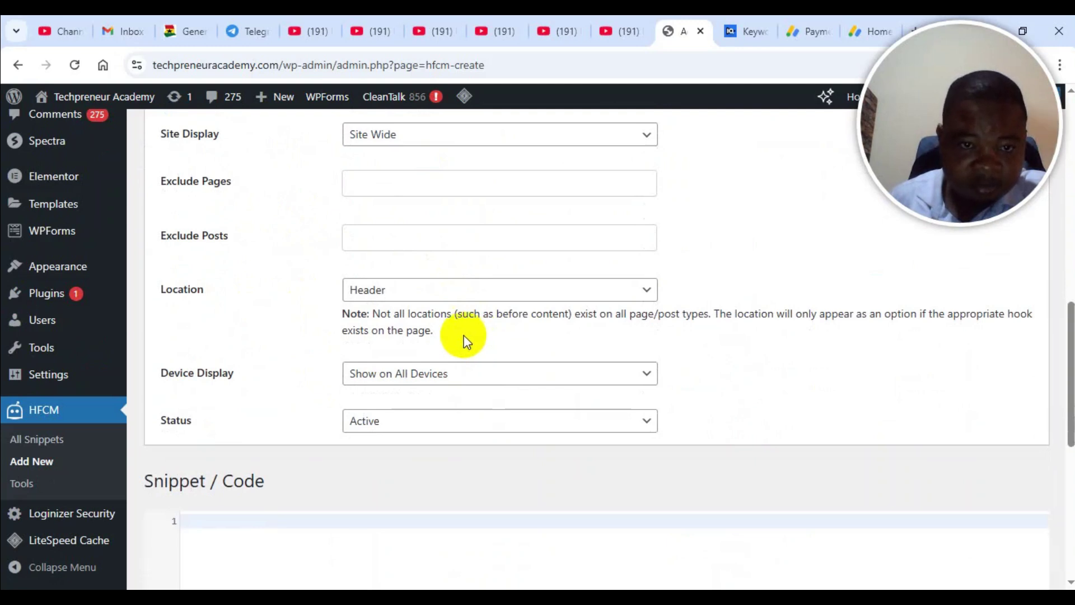
scroll(530, 344, down, 2)
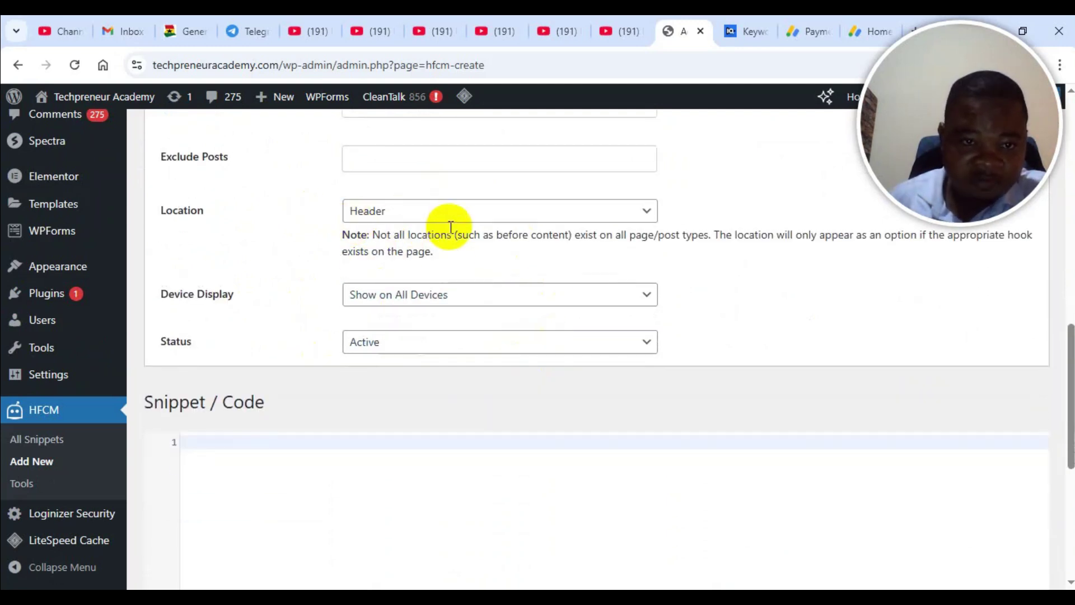
scroll(287, 408, down, 3)
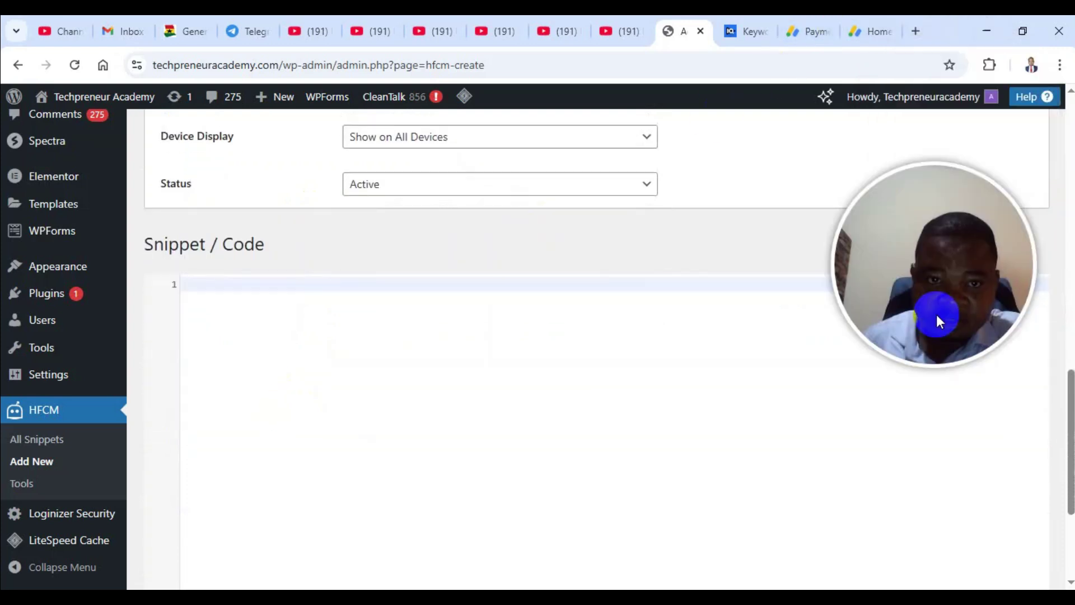
click(872, 24)
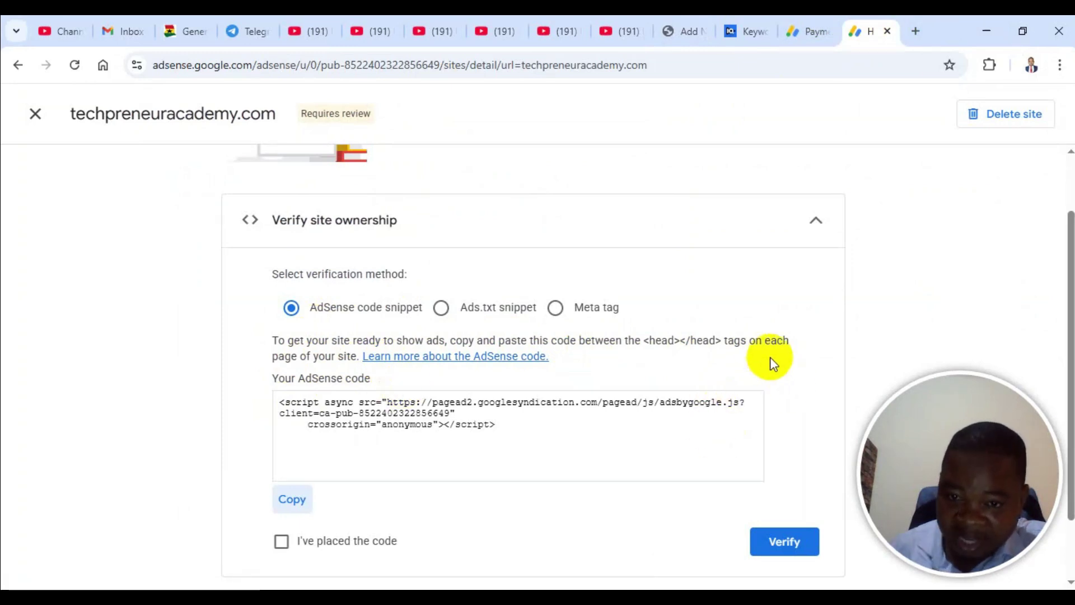
click(808, 18)
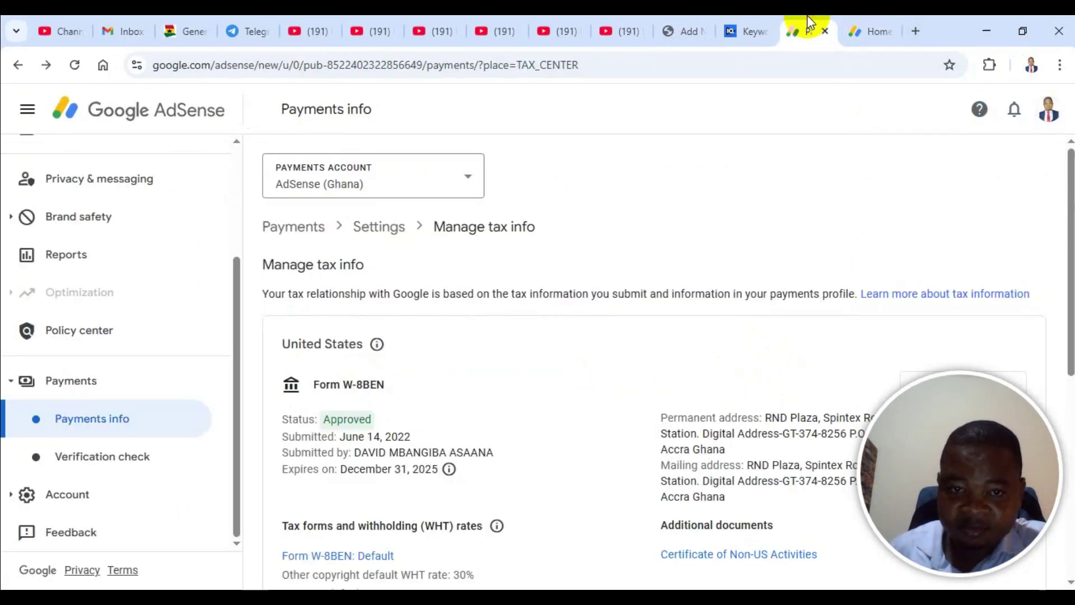
click(678, 31)
scroll(731, 216, up, 4)
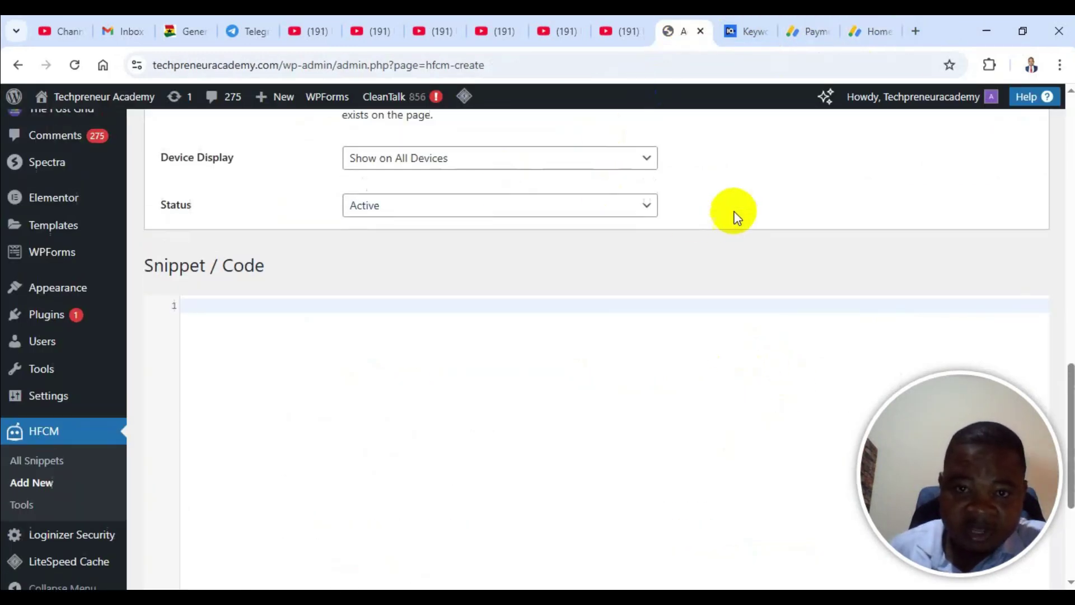
scroll(281, 487, down, 4)
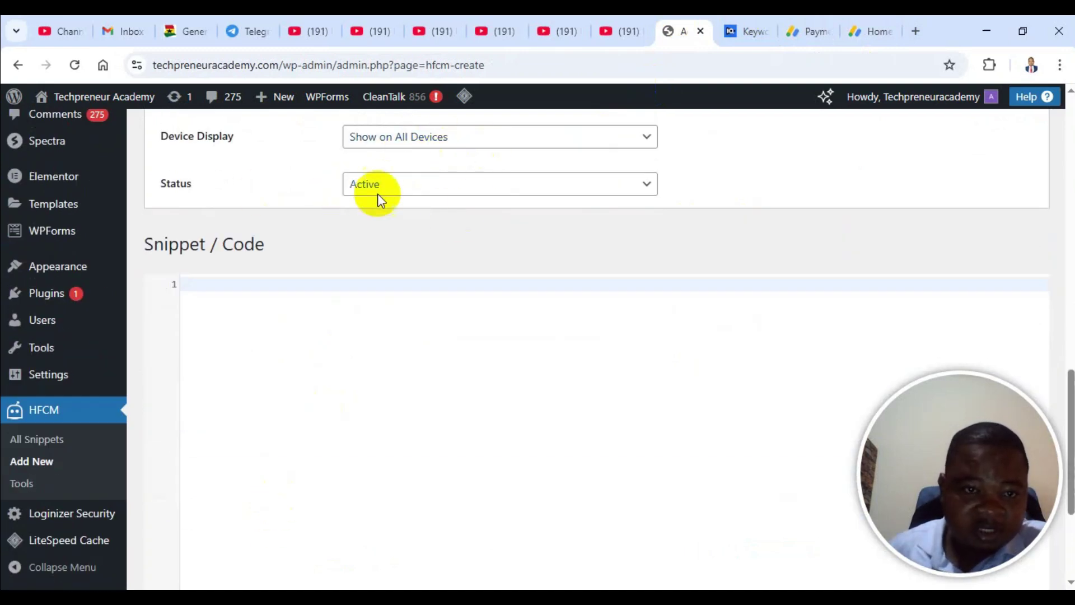
right_click(206, 289)
click(246, 411)
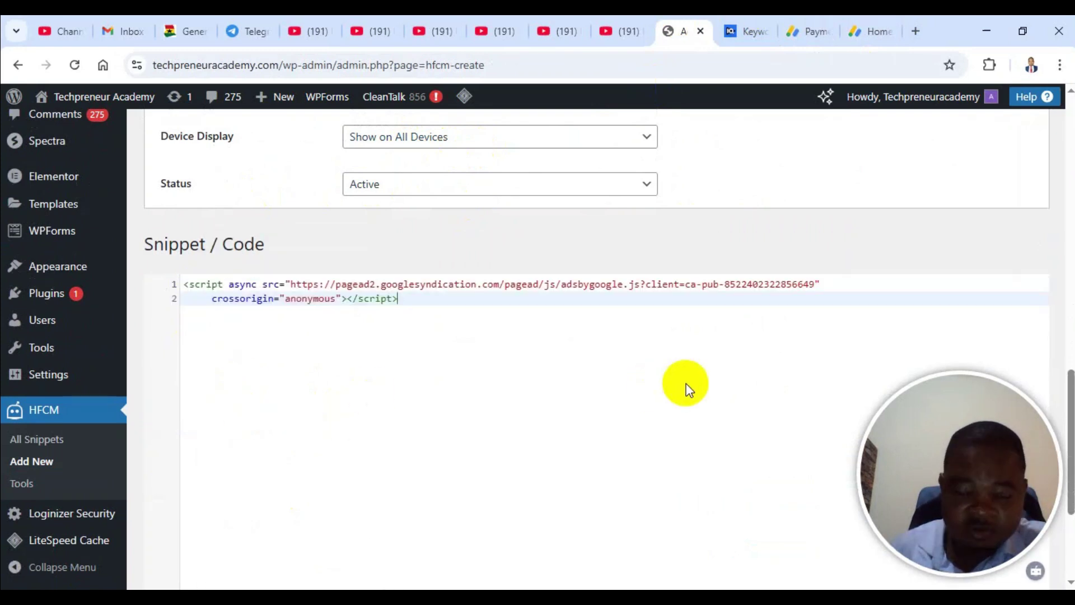
Check the pasted code against the original on the AdSense page, then save the Google AdSense snippet in WordPress.
click(869, 30)
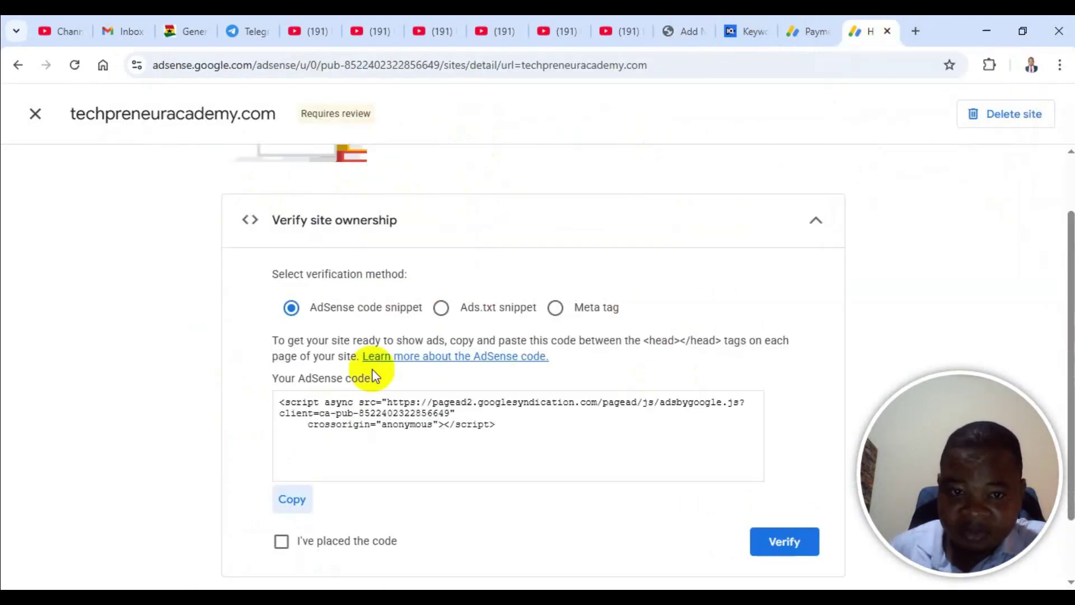
click(694, 28)
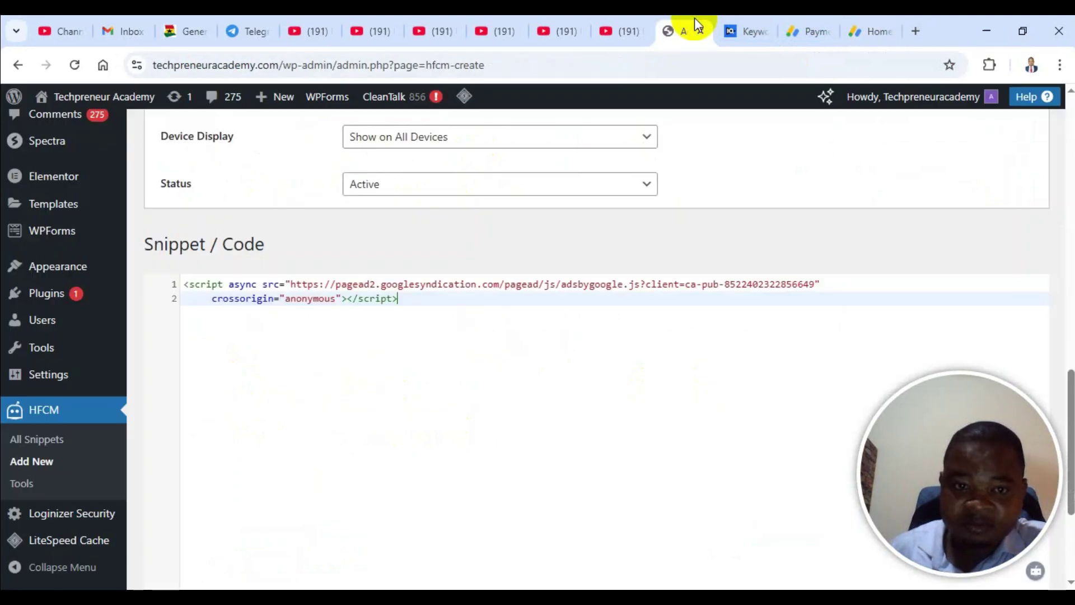
scroll(487, 512, down, 1)
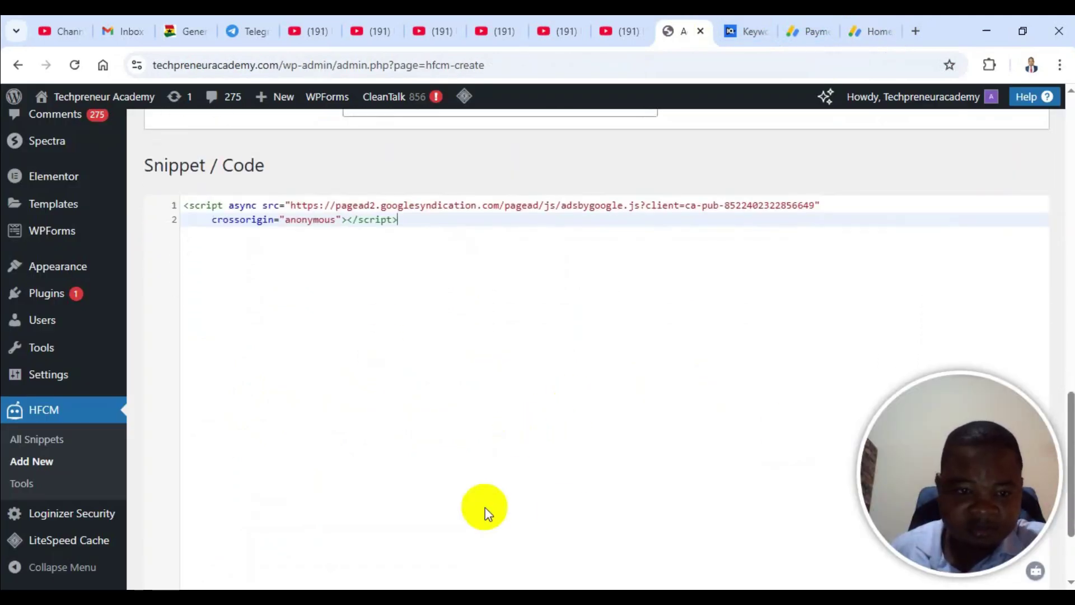
scroll(561, 370, down, 5)
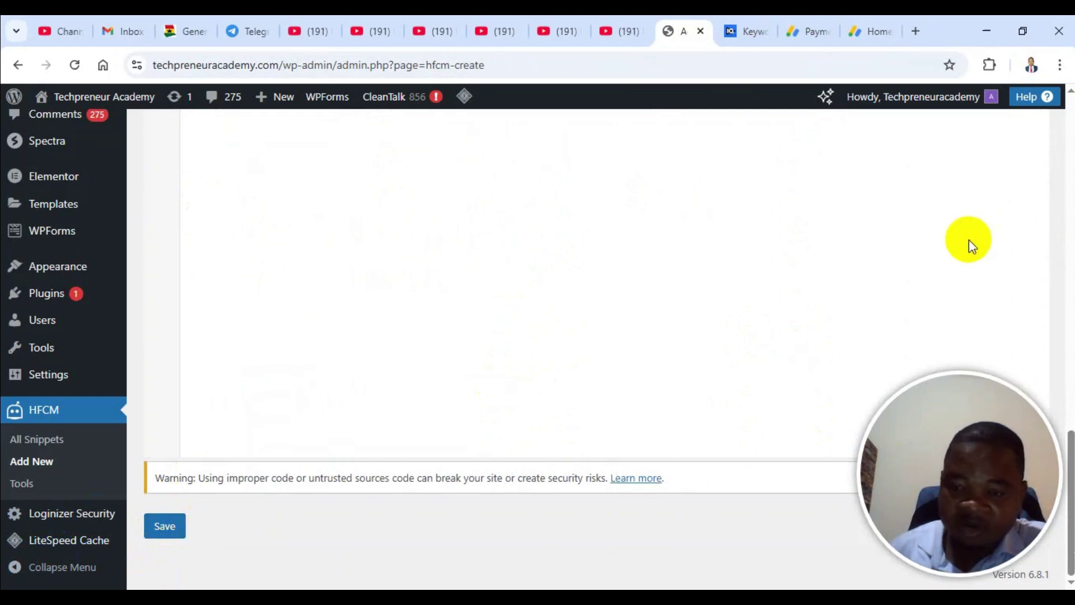
scroll(969, 239, up, 3)
scroll(703, 234, up, 2)
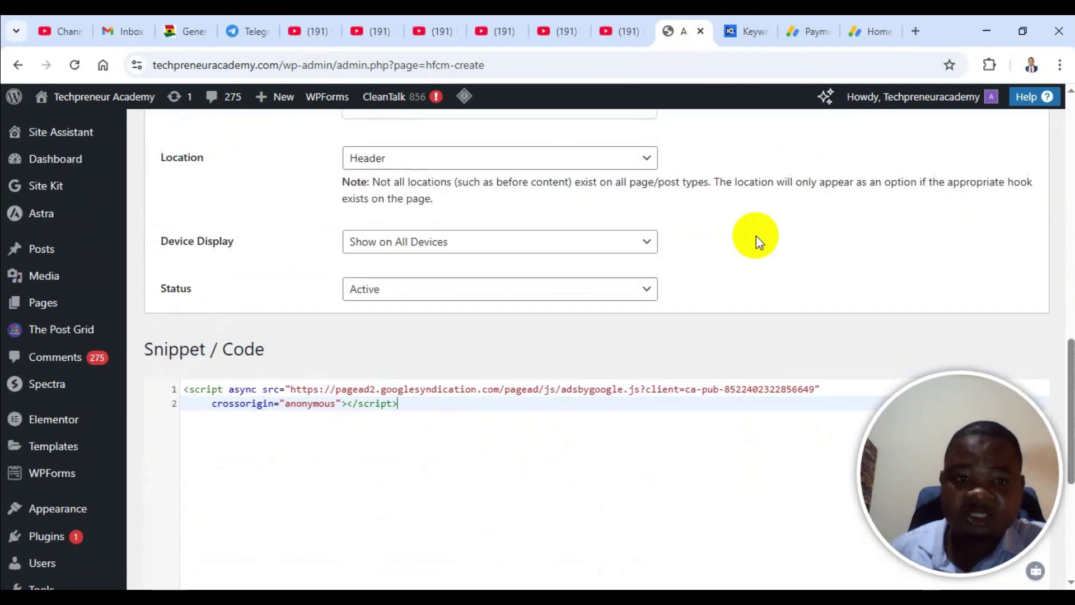
scroll(772, 235, up, 4)
scroll(845, 258, down, 7)
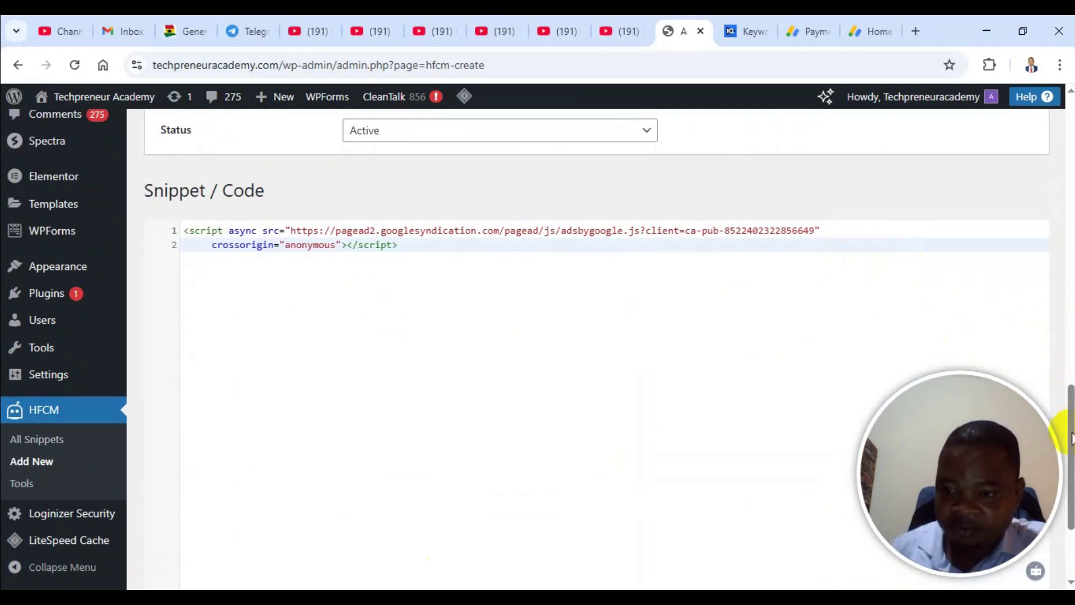
scroll(900, 468, down, 5)
click(165, 529)
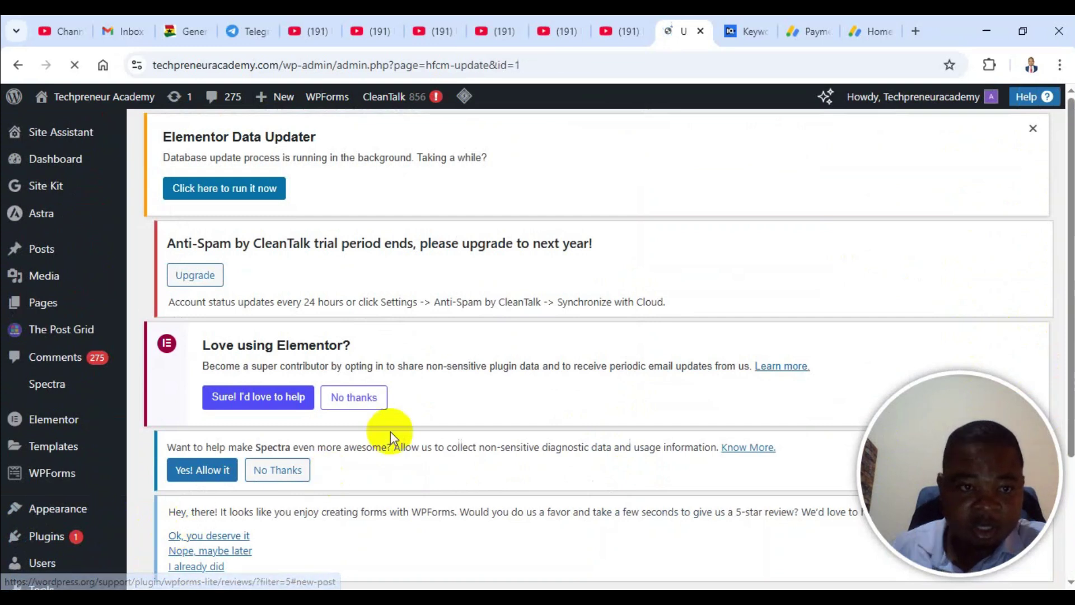
scroll(391, 431, down, 4)
scroll(644, 293, down, 6)
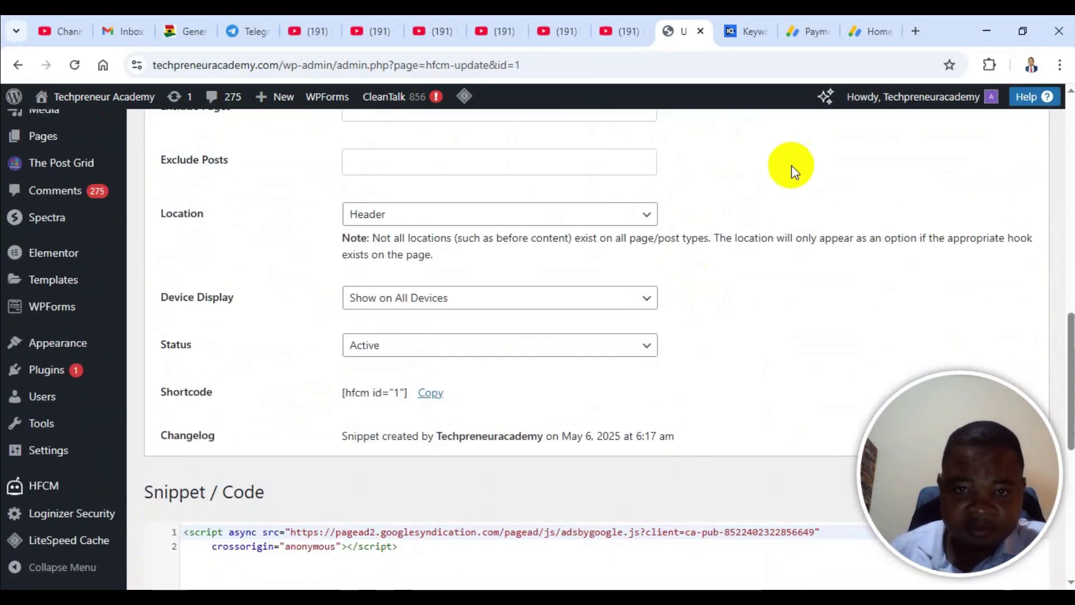
Switch to AdSense, confirm that the code has been placed, and verify ownership of techpreneuracademy.com through to the review stage.
click(871, 22)
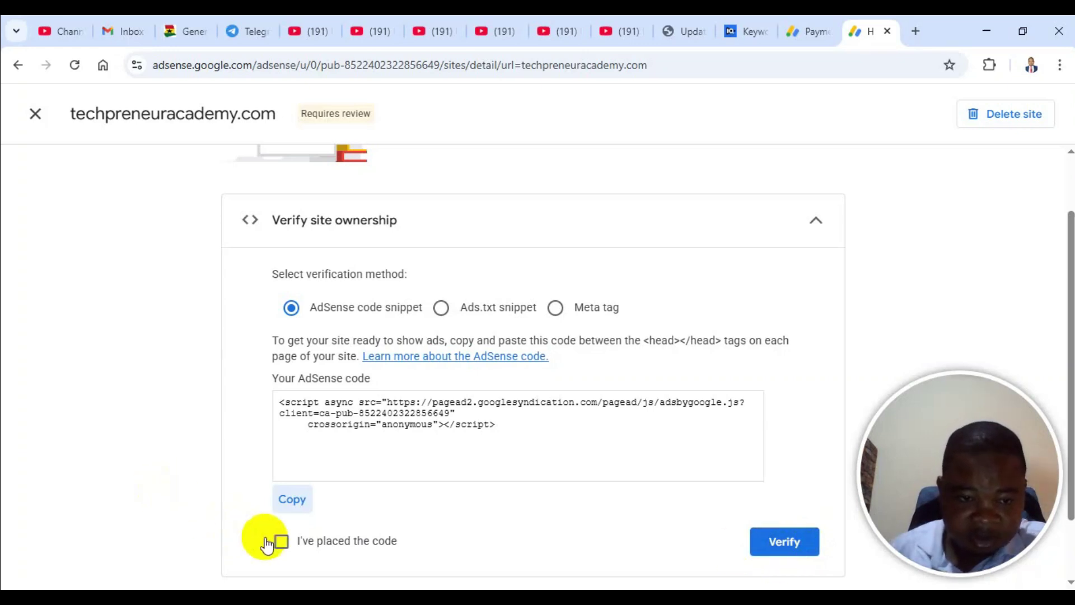
click(781, 546)
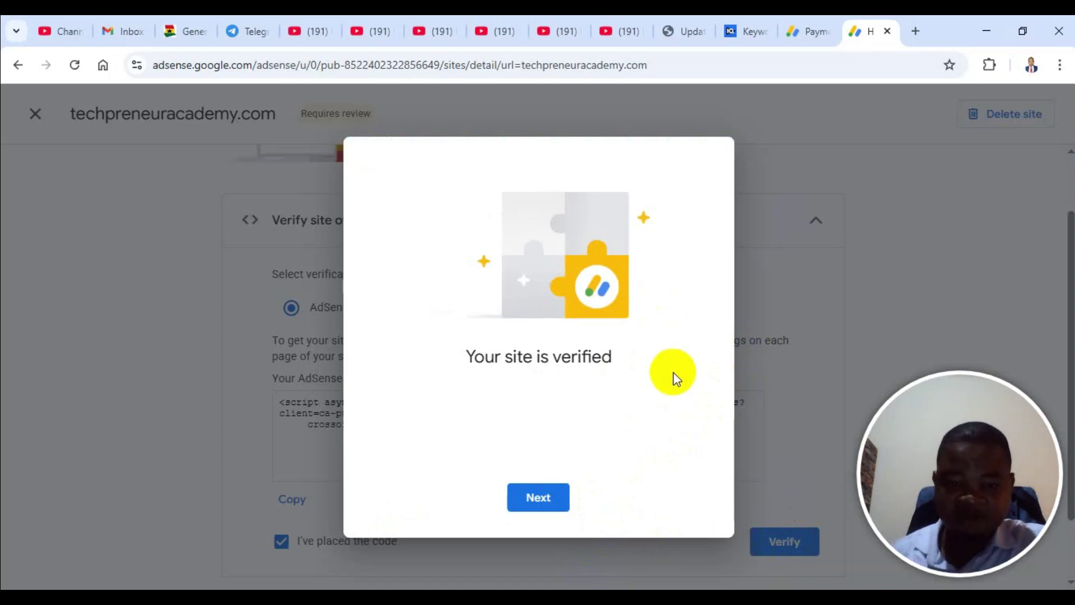
click(551, 504)
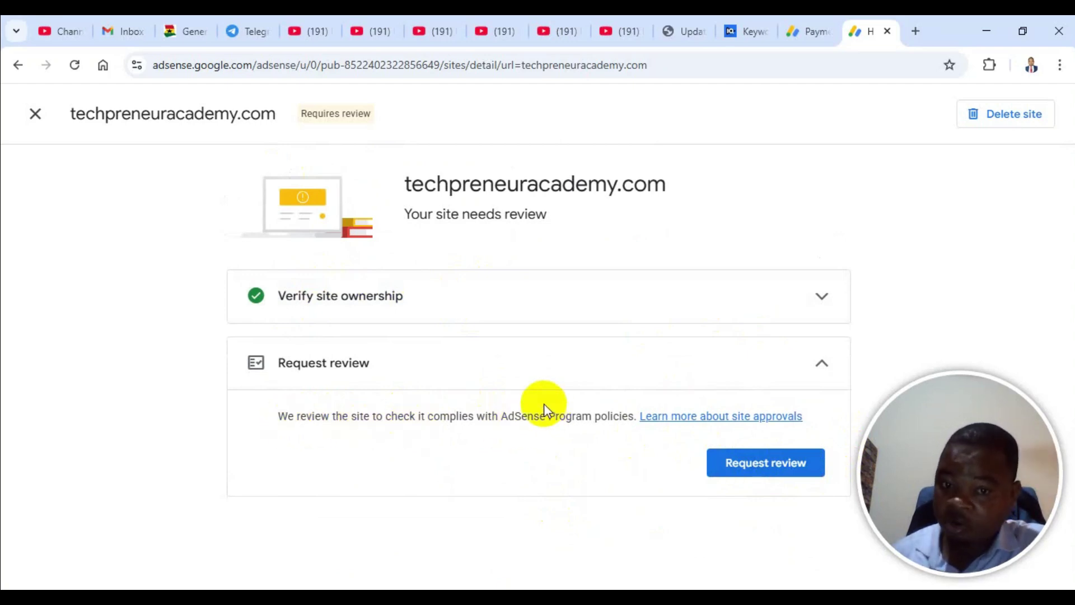
Open the help article on site approvals in a new tab and read through its review and verification method sections.
right_click(737, 418)
click(836, 229)
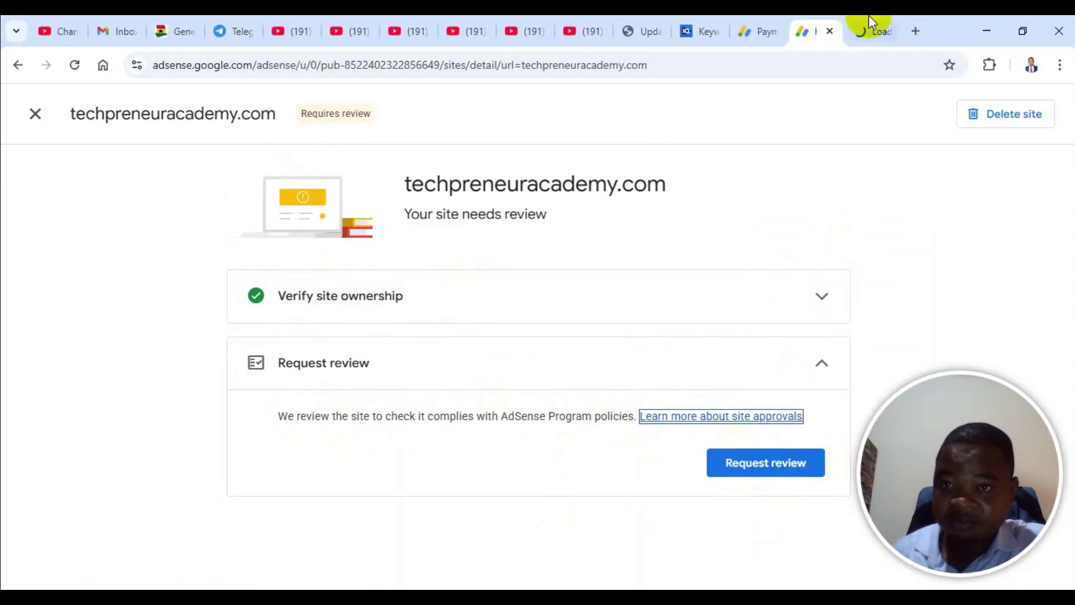
click(875, 16)
scroll(473, 241, down, 3)
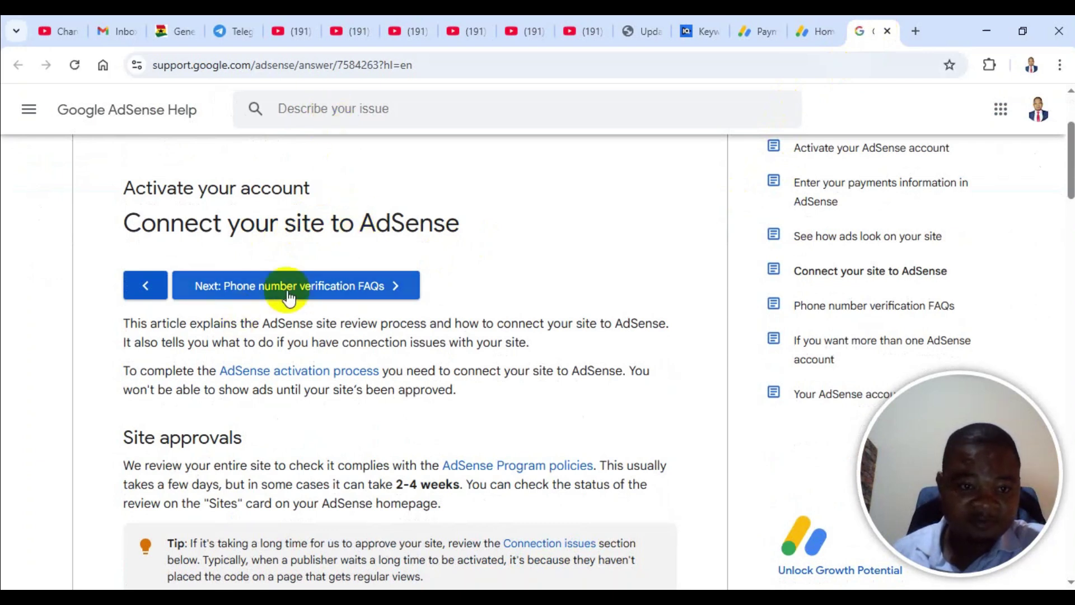
scroll(584, 294, down, 10)
scroll(583, 294, down, 4)
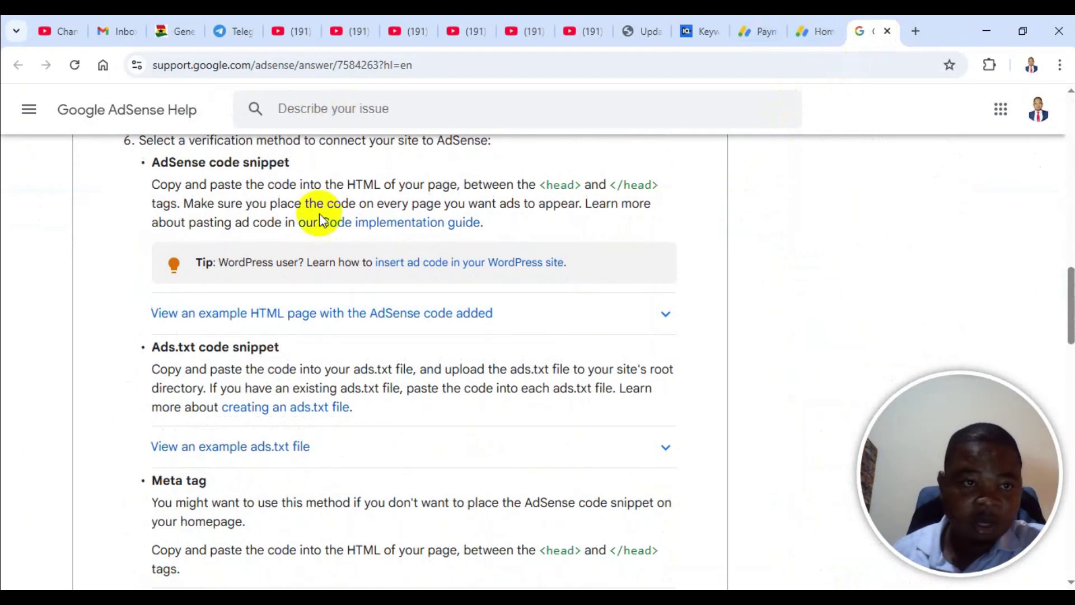
Return from the help article to the AdSense site details and request a review of techpreneuracademy.com.
scroll(338, 268, up, 15)
click(242, 66)
right_click(245, 72)
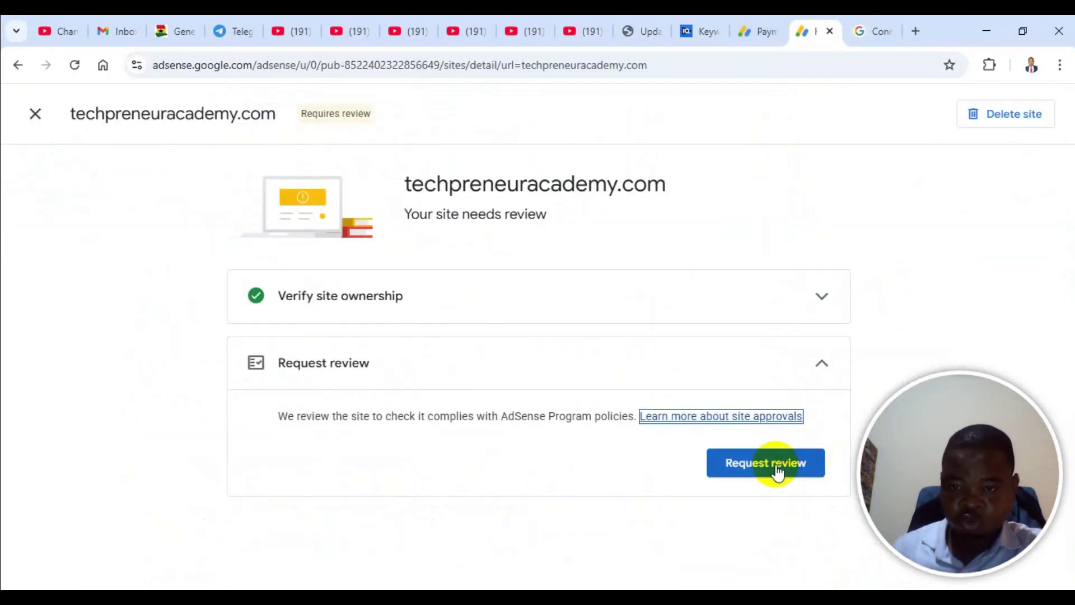
click(782, 472)
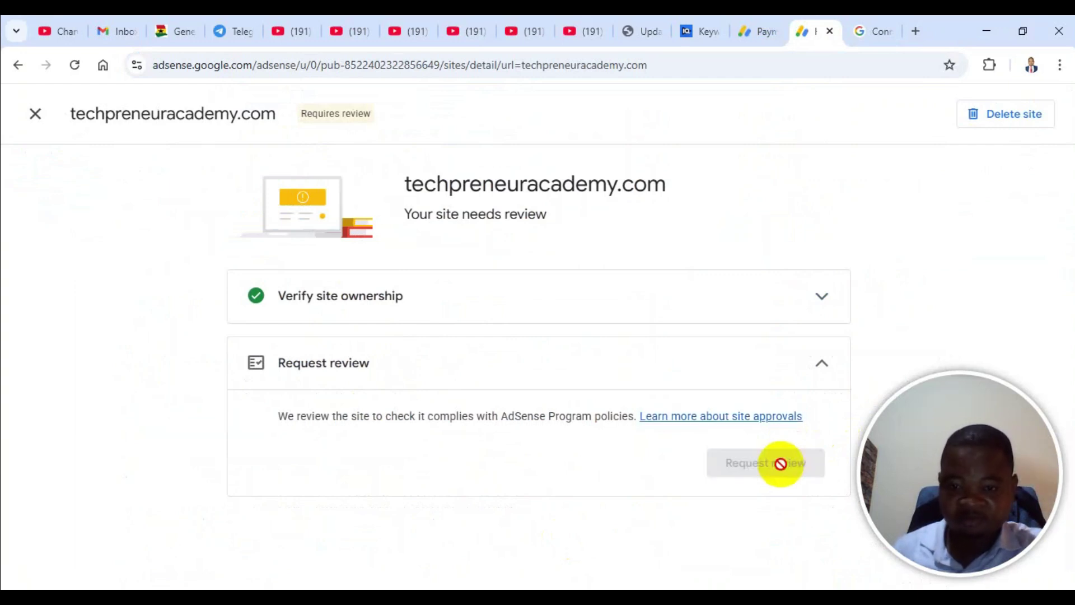
Submit the consent message choice using Google's CMP with 2 choices (Consent and Manage options) for the current and future sites.
scroll(644, 348, down, 3)
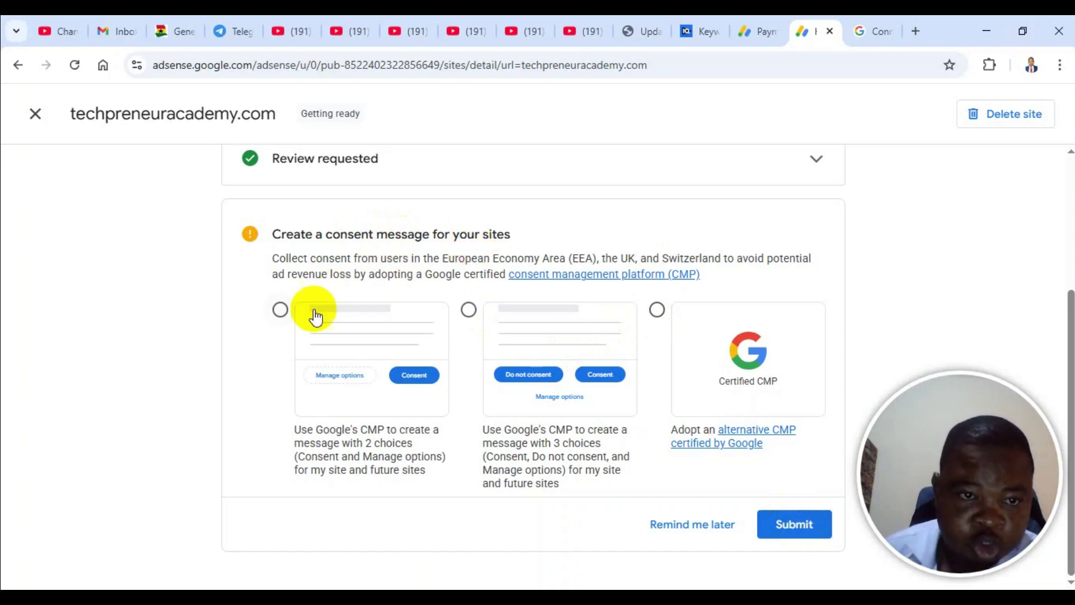
click(280, 309)
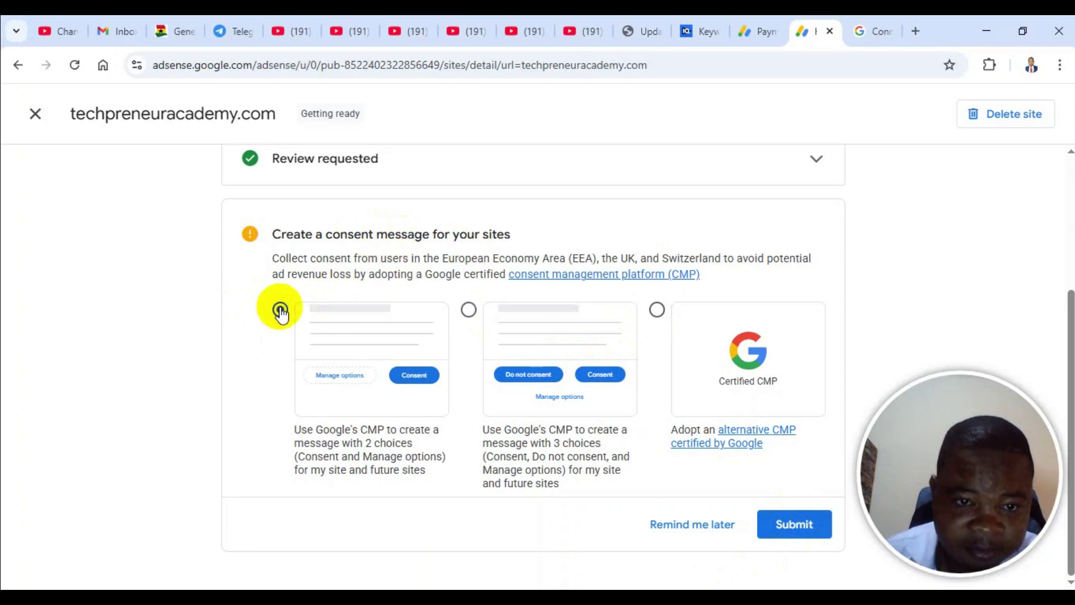
click(793, 527)
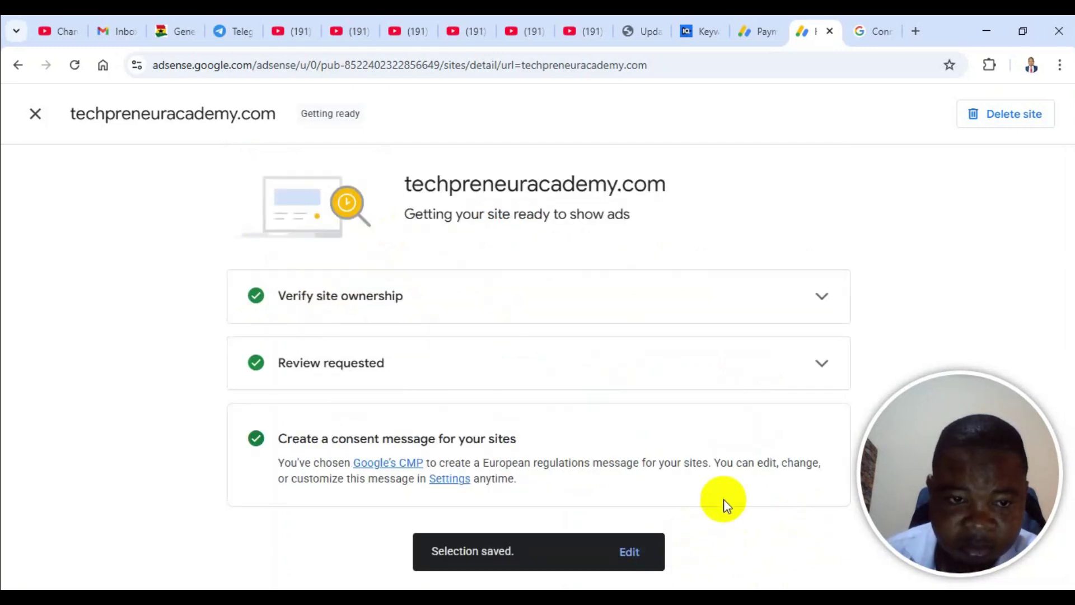
drag(969, 501, 971, 151)
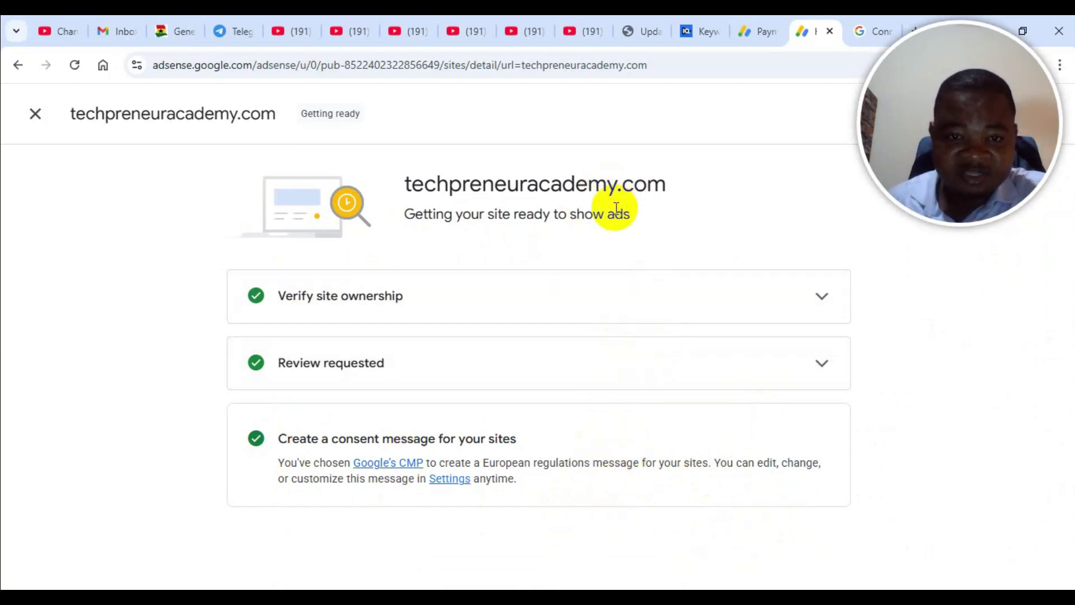
drag(949, 95, 899, 343)
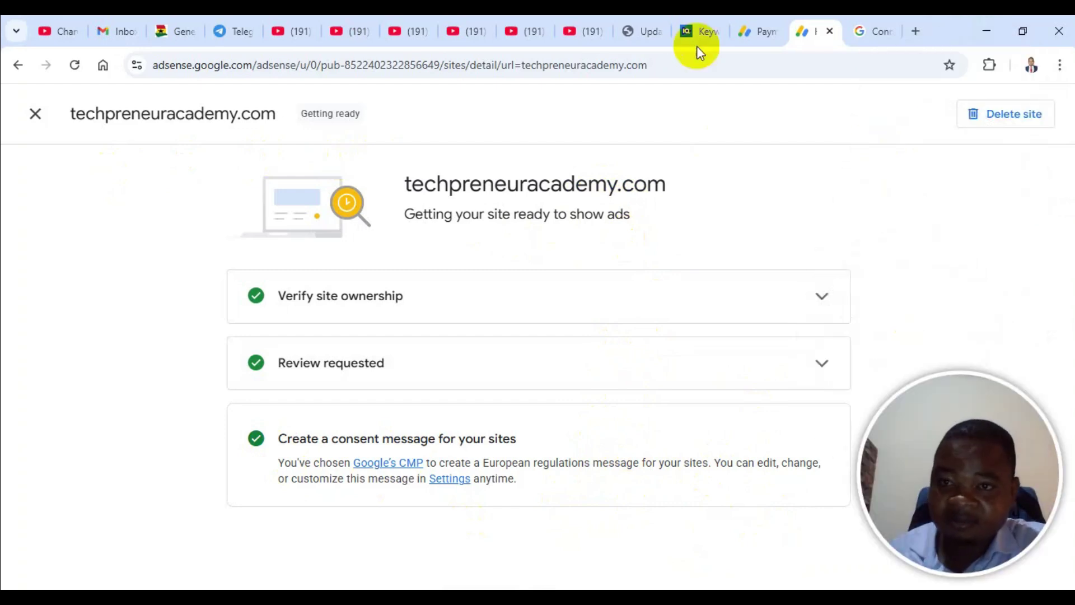
click(754, 18)
scroll(699, 331, down, 5)
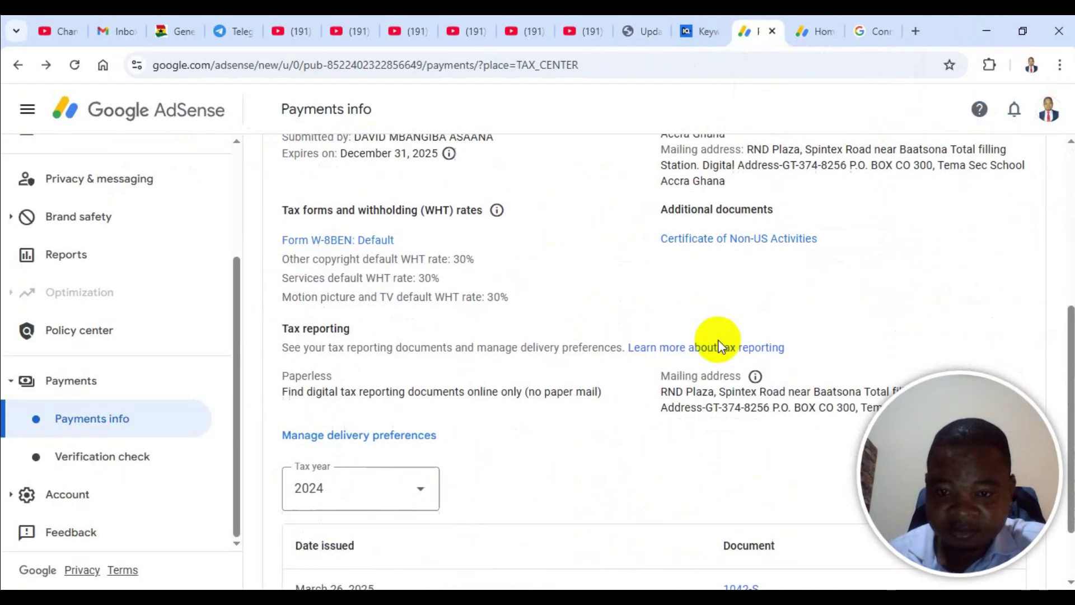
scroll(493, 330, down, 1)
scroll(493, 328, up, 6)
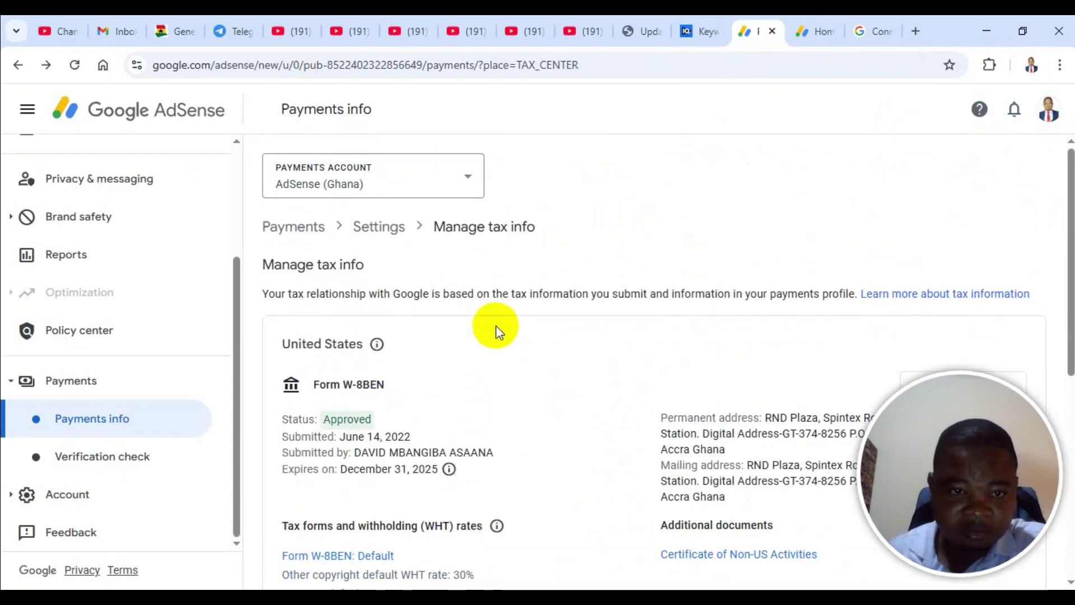
click(814, 23)
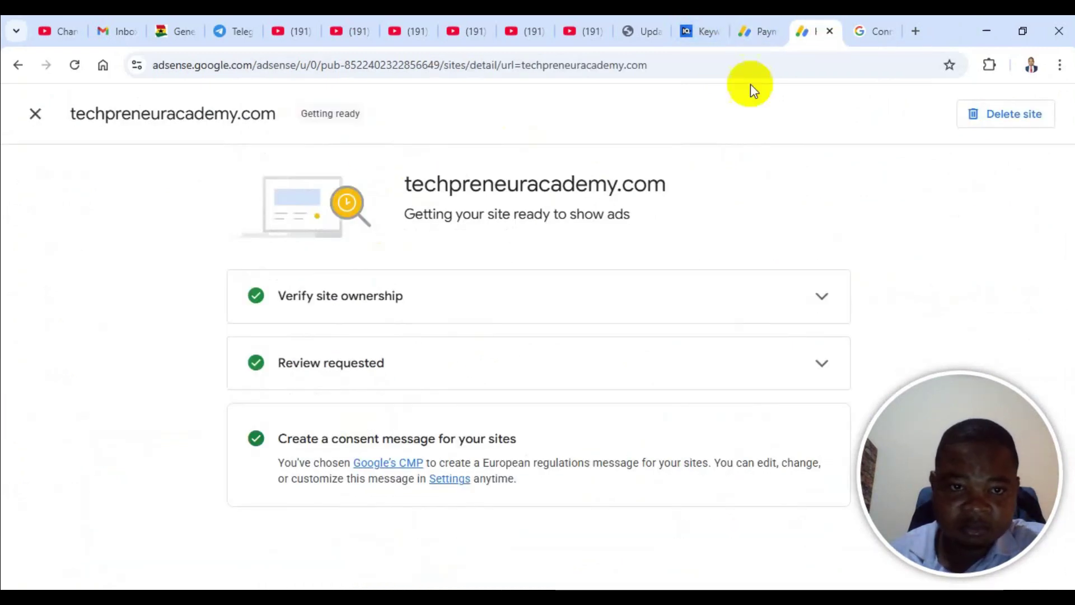
Go back to the AdSense home page and open the ad settings preview for techpreneuracademy.com, dismissing the survey and the intent-driven formats tip.
click(13, 68)
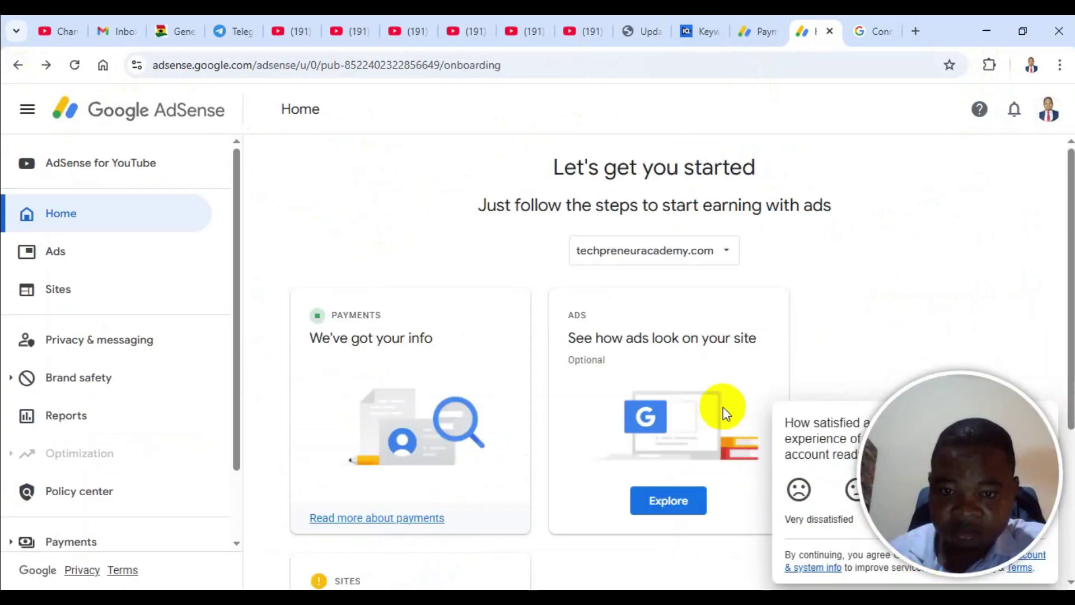
scroll(722, 409, down, 4)
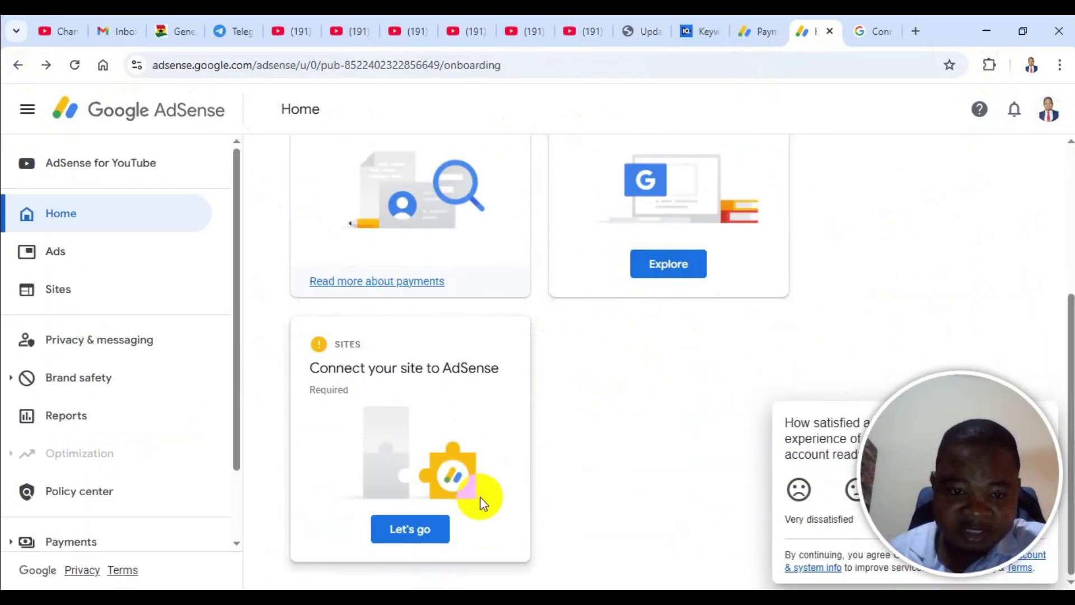
scroll(570, 468, up, 4)
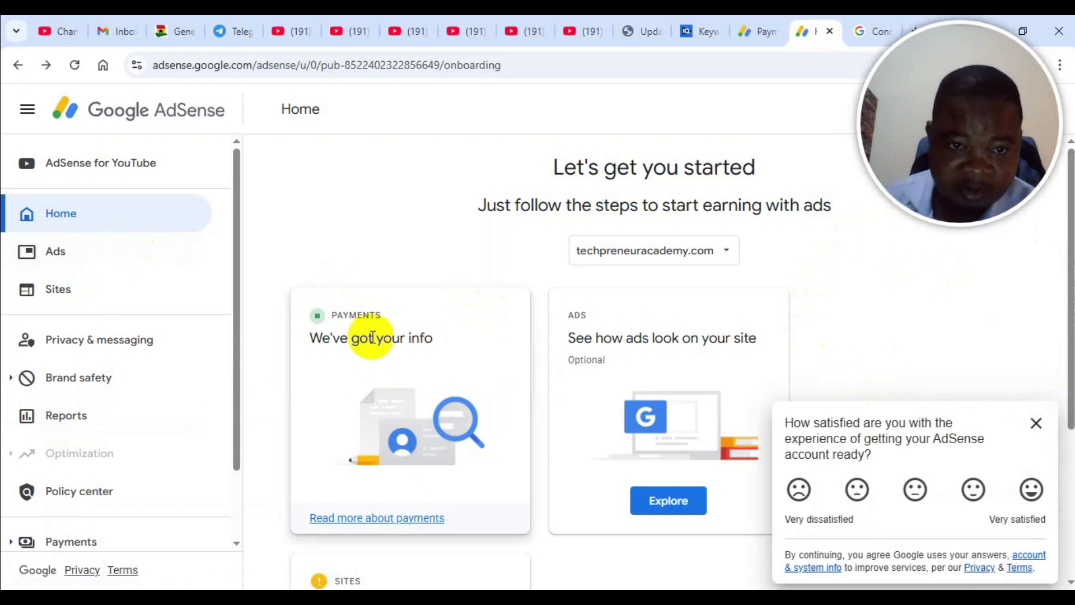
click(669, 502)
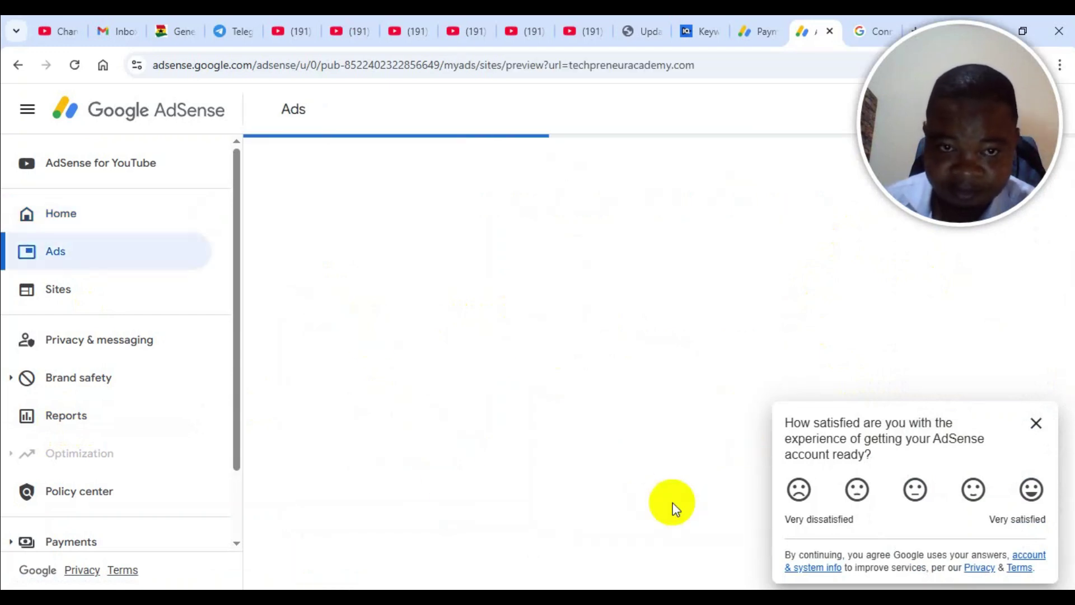
click(1036, 424)
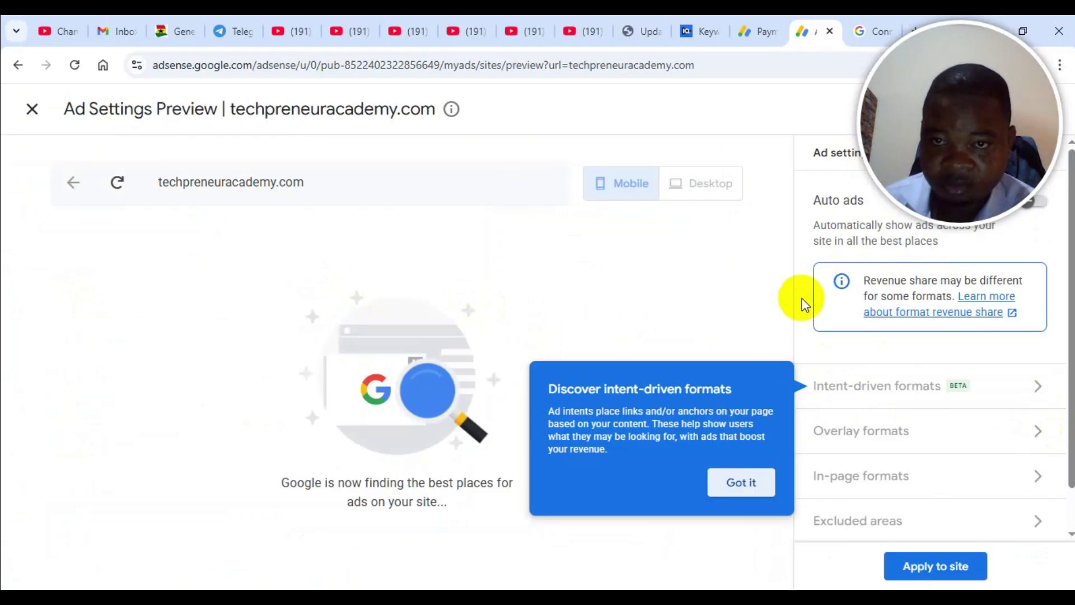
click(749, 488)
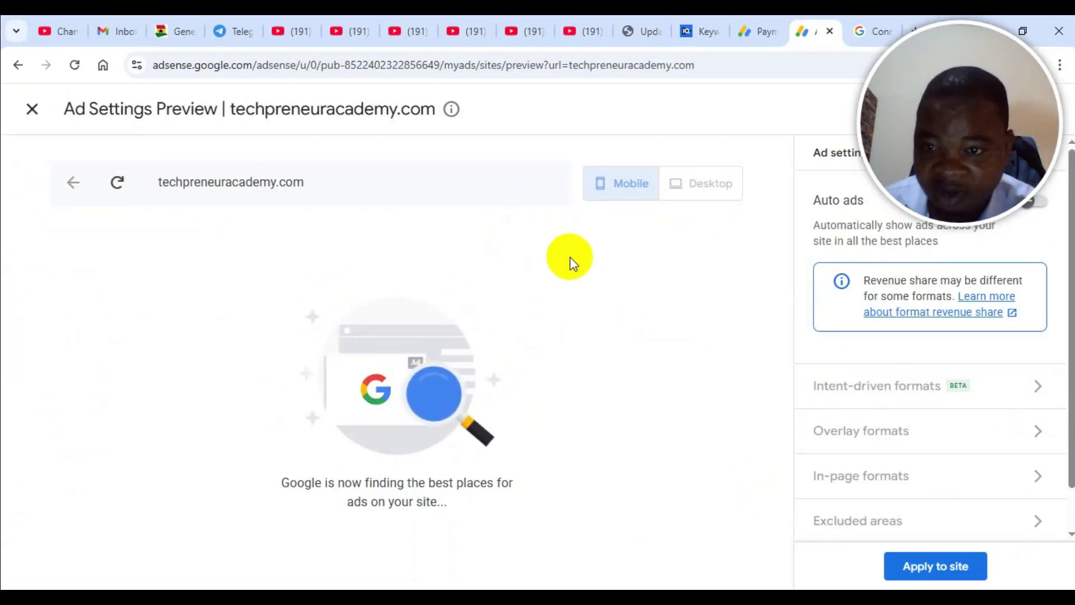
scroll(934, 386, down, 1)
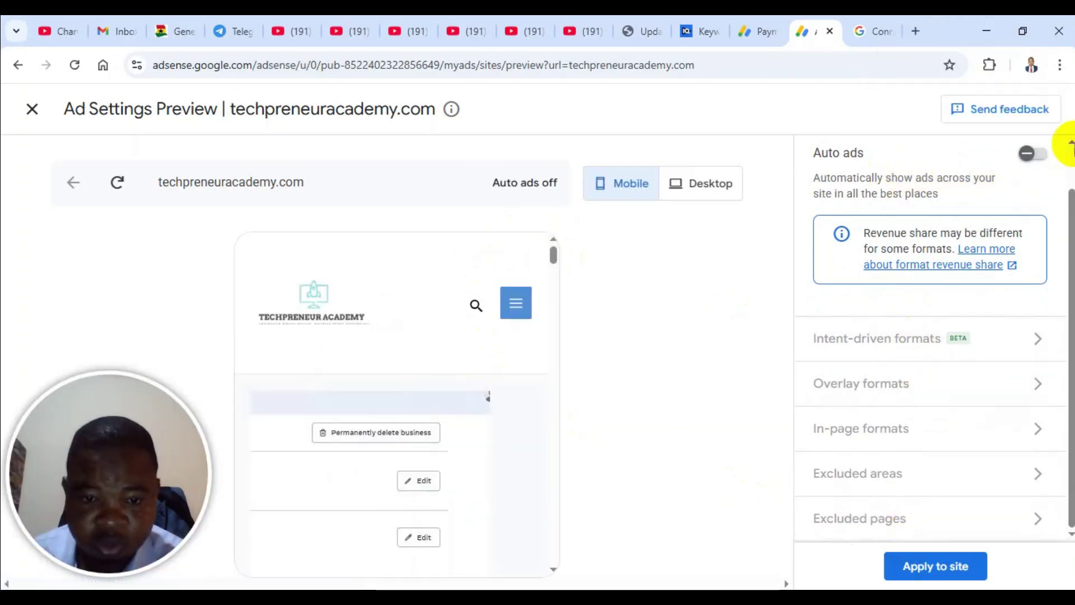
Turn on Auto ads and enable the Ad intents format under intent-driven formats, acknowledging the AdSense for Search terms.
click(1032, 154)
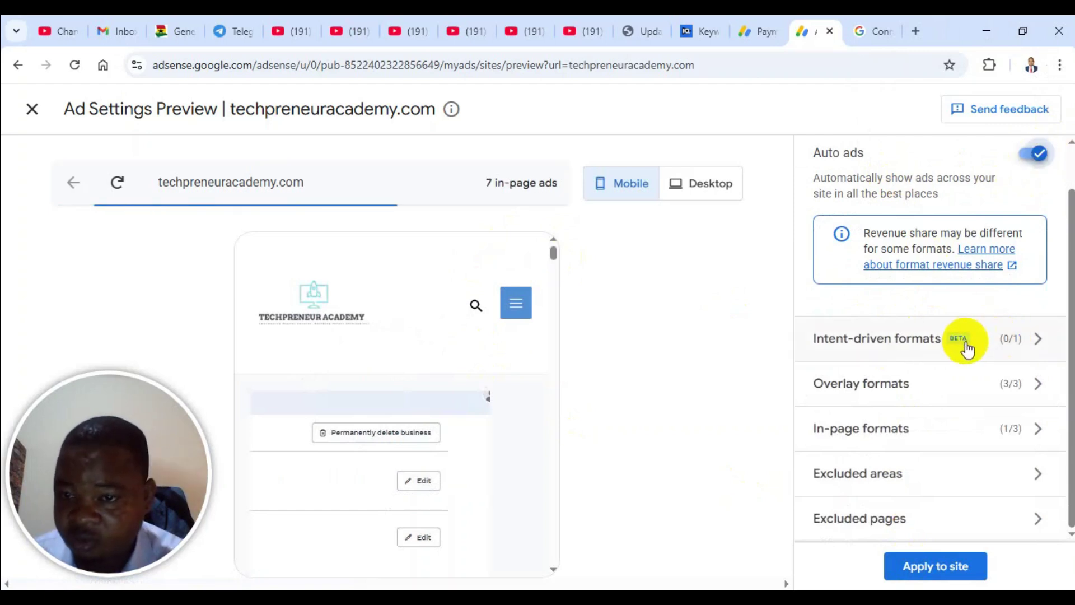
click(963, 349)
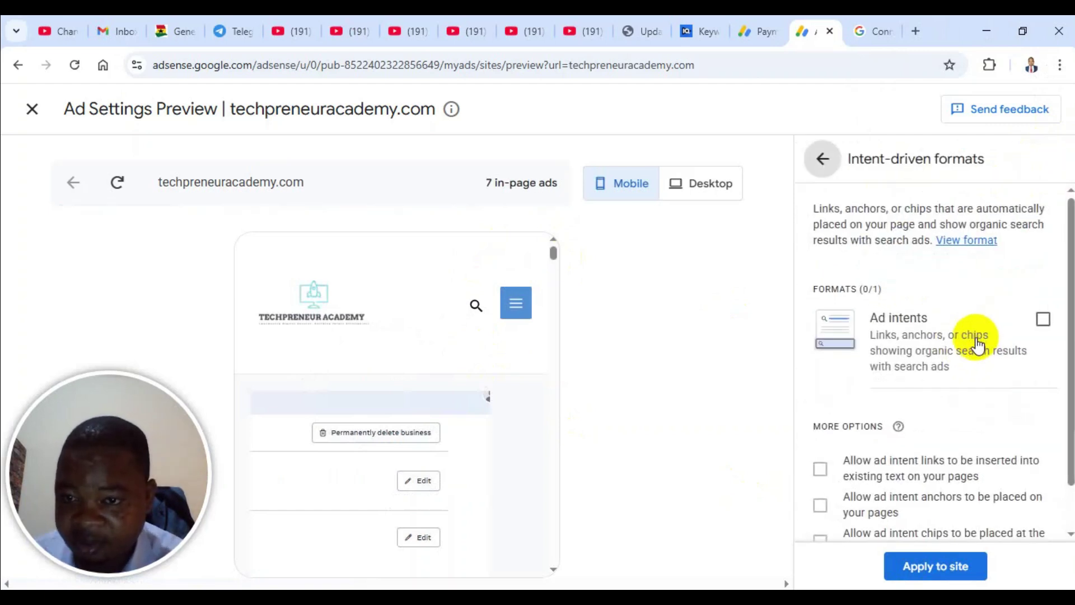
scroll(977, 344, down, 2)
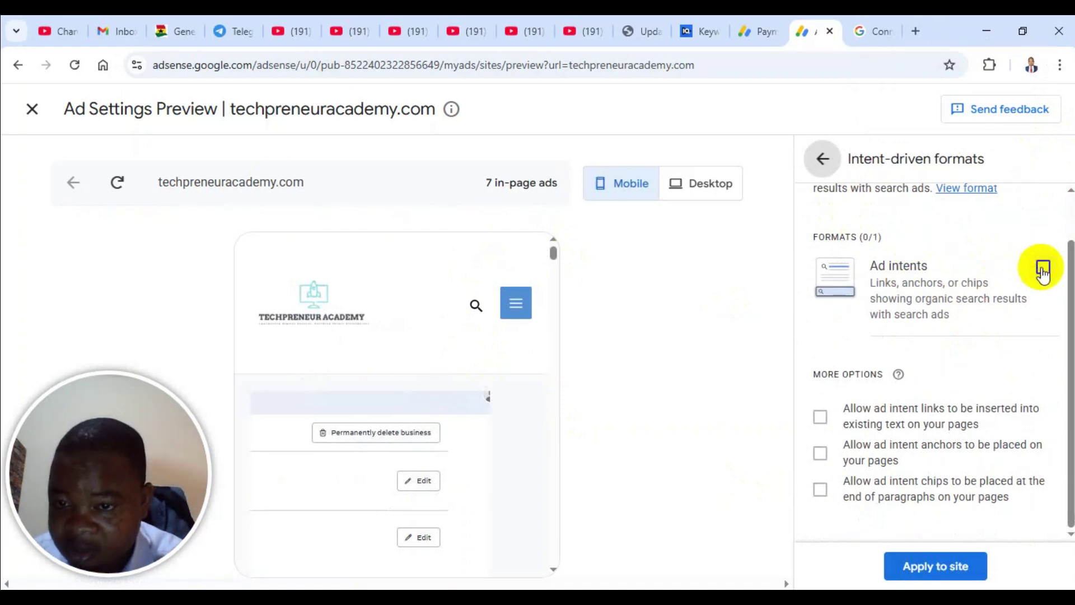
click(1043, 268)
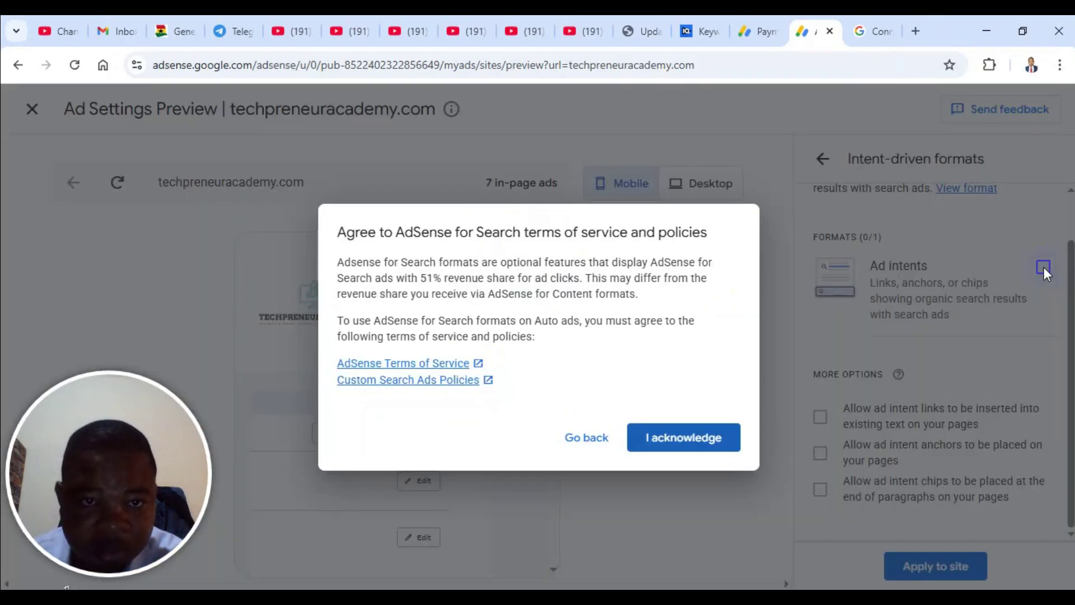
click(684, 438)
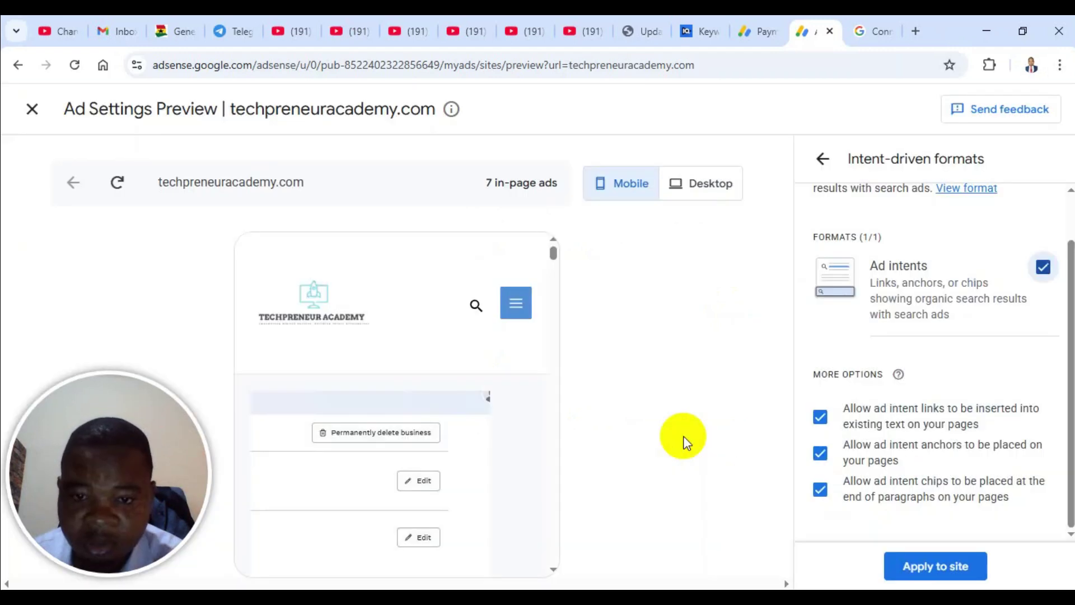
Apply the ad settings to the site with the Apply now option, save them, and dismiss the satisfaction survey.
click(954, 571)
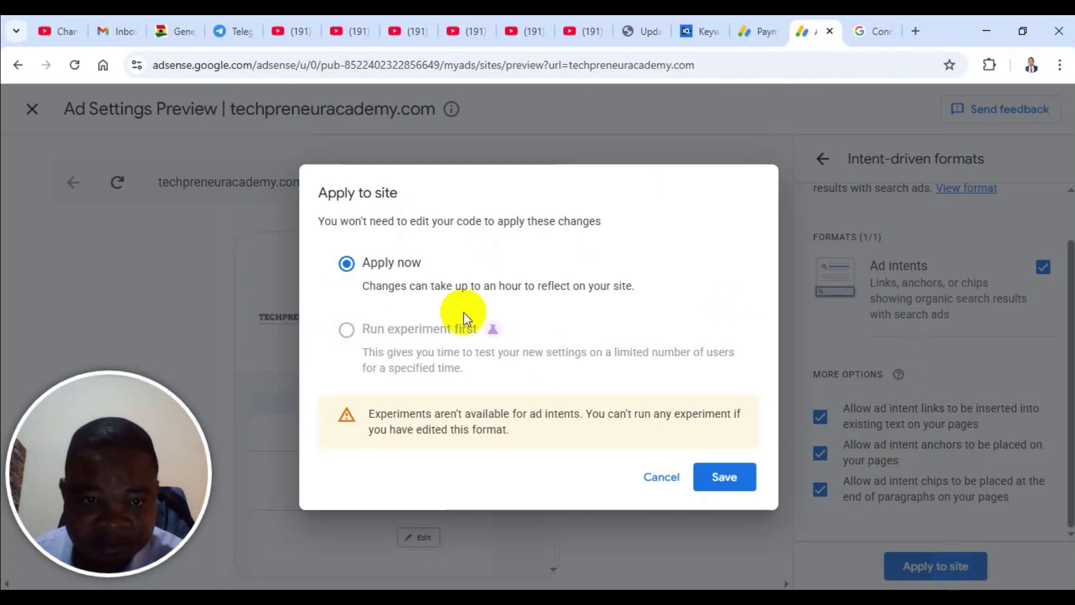
click(736, 495)
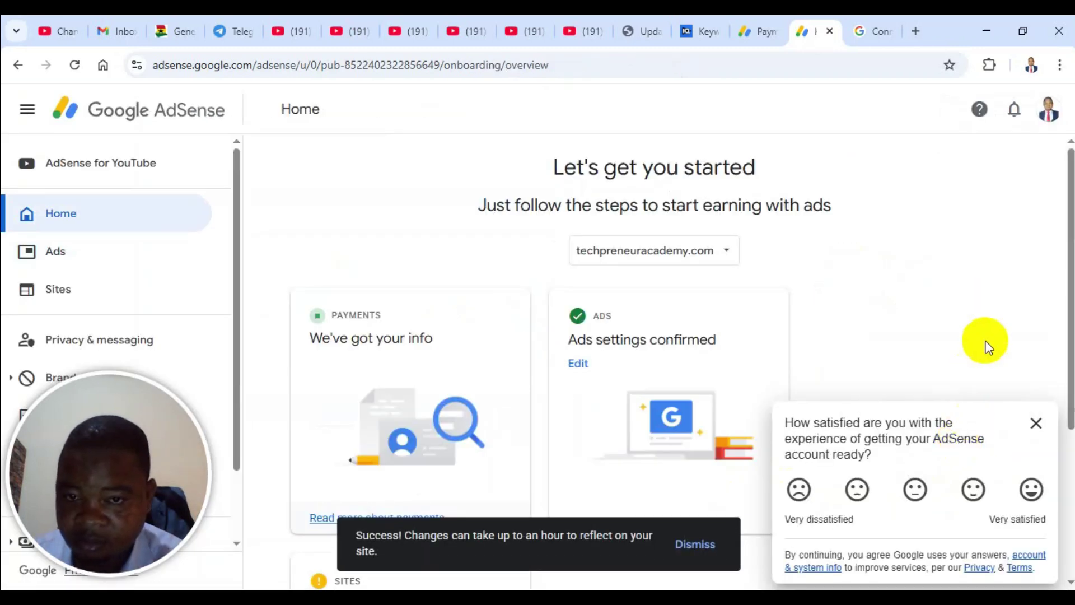
click(1035, 424)
scroll(665, 377, down, 4)
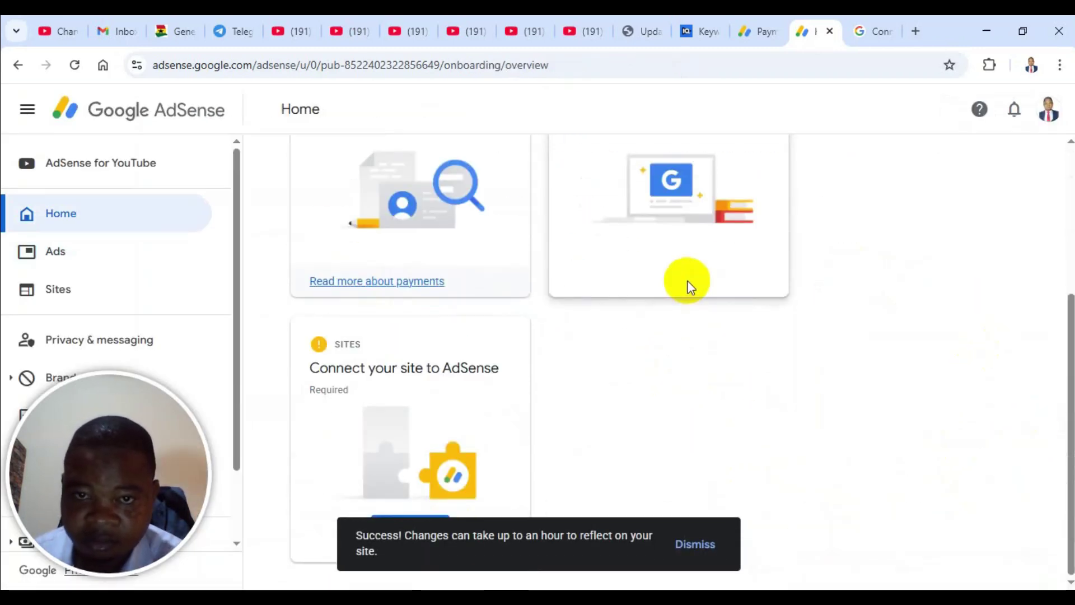
scroll(473, 363, up, 4)
scroll(702, 302, down, 4)
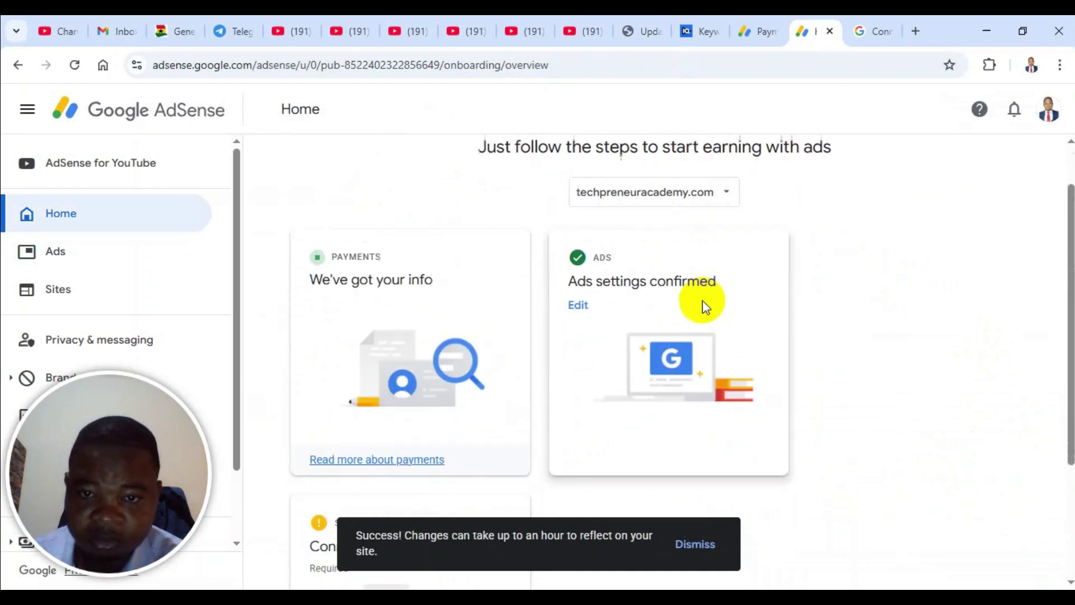
scroll(693, 300, up, 4)
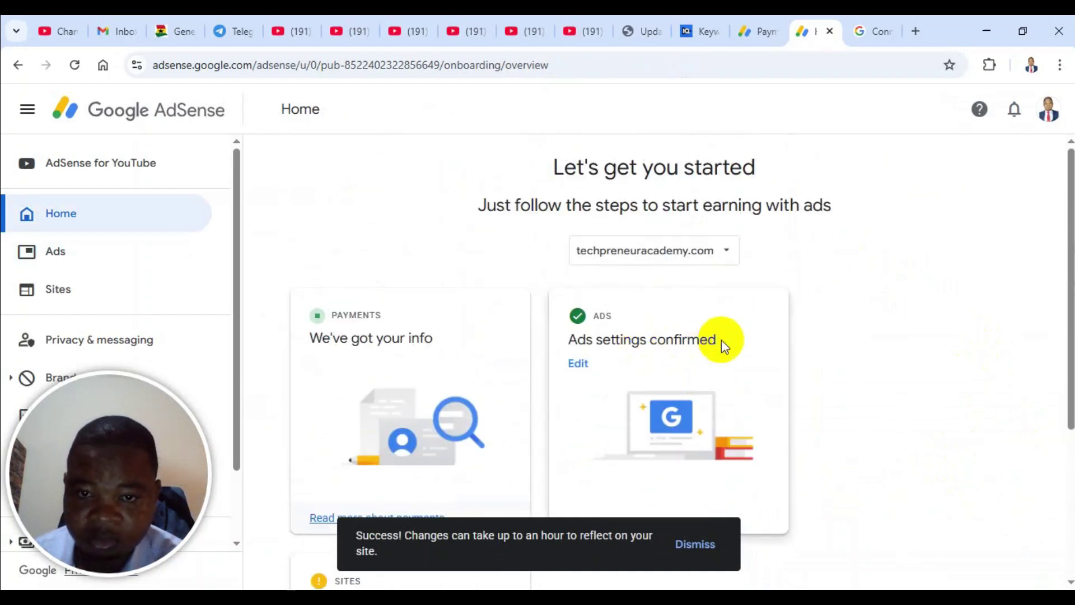